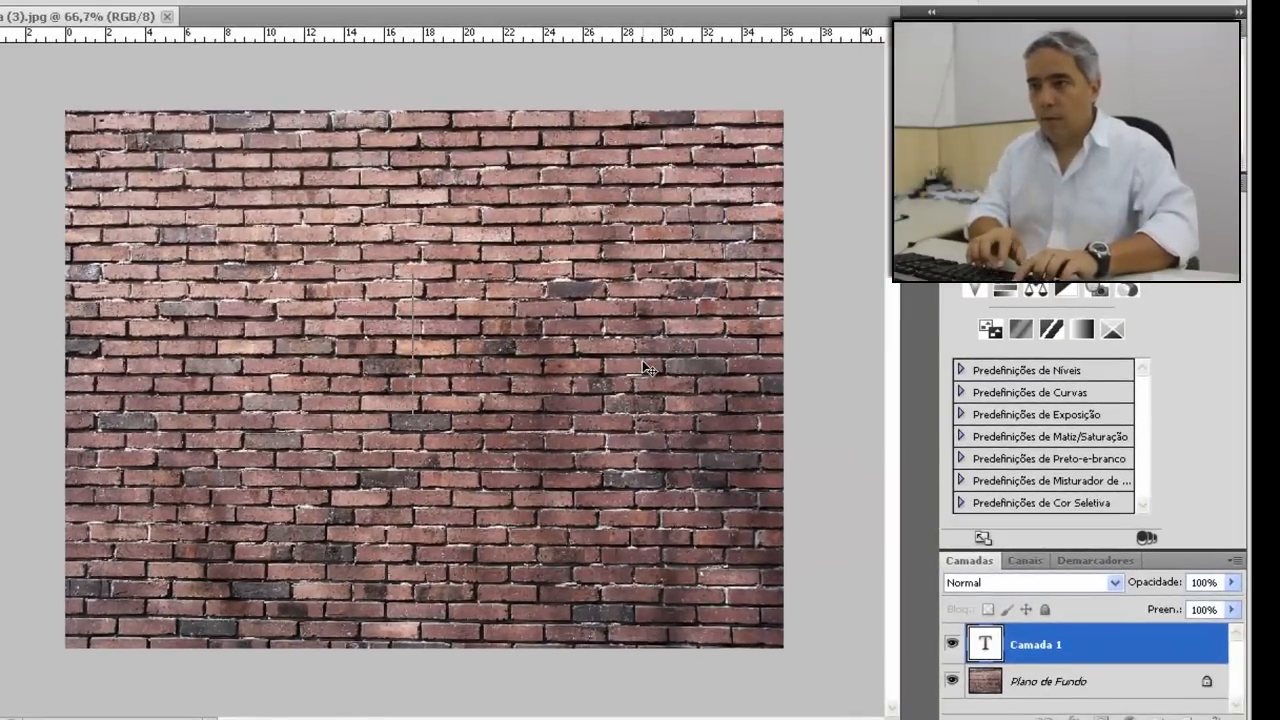
- Write "teste" as text over the brick texture and load its letter shapes as a selection
text(teste)
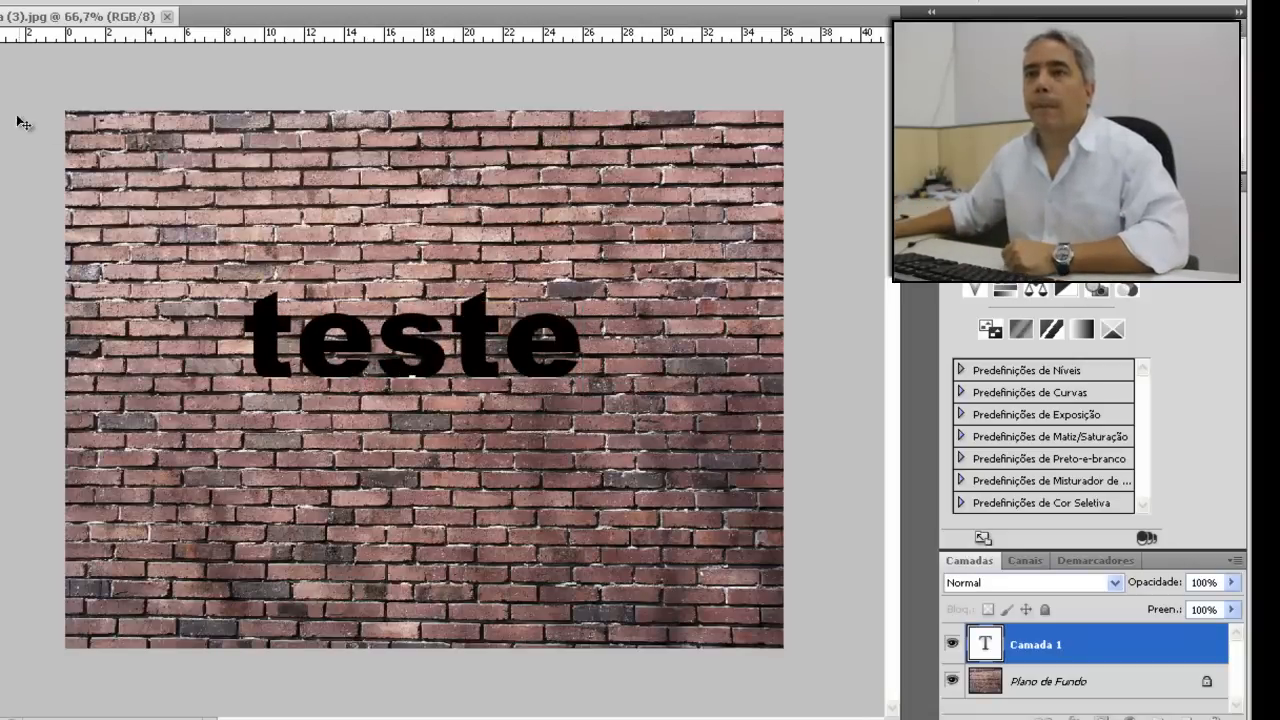
key(ctrl+Return)
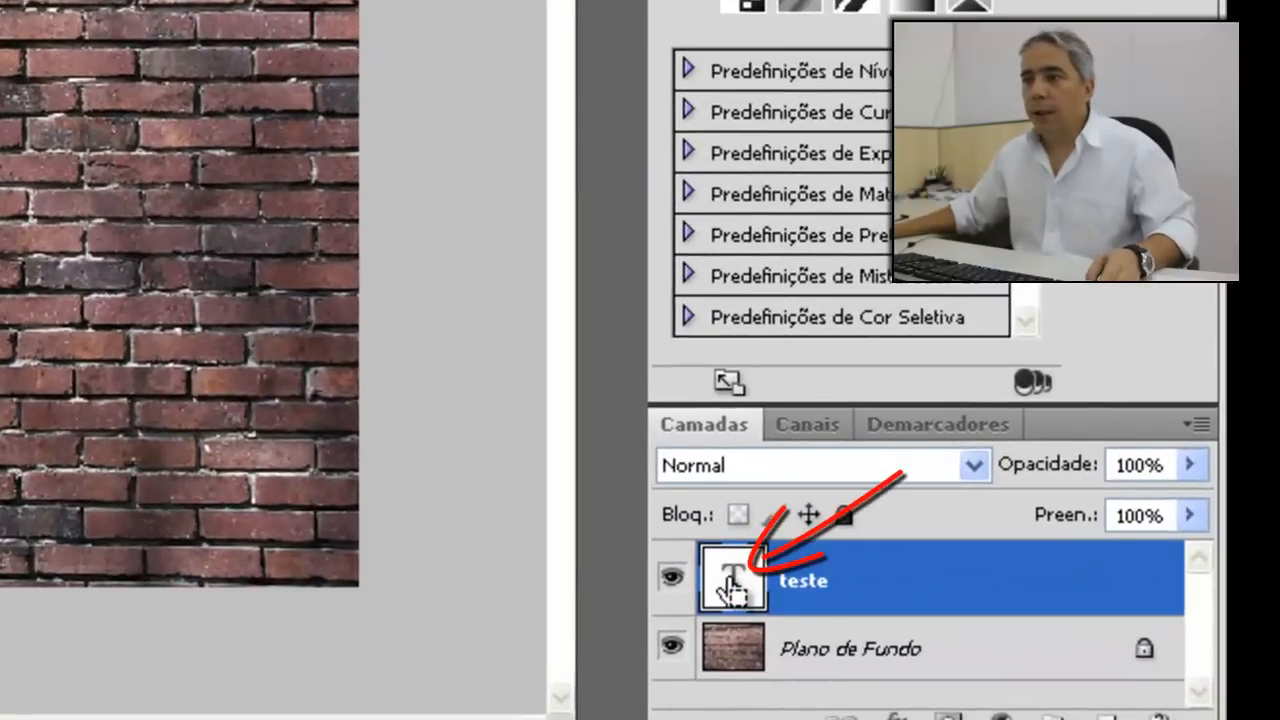
ctrl+click(731, 590)
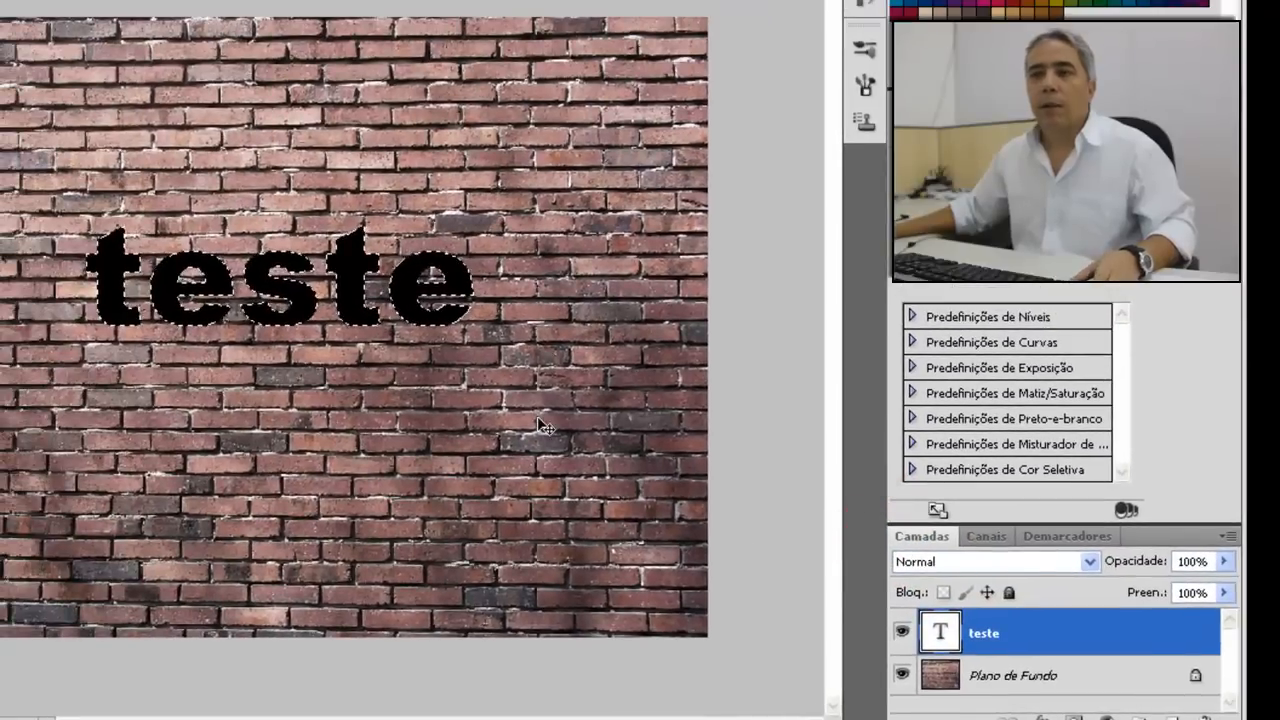
- Hide the teste text layer and copy the selected letter area of Plano de Fundo to a new layer
click(903, 633)
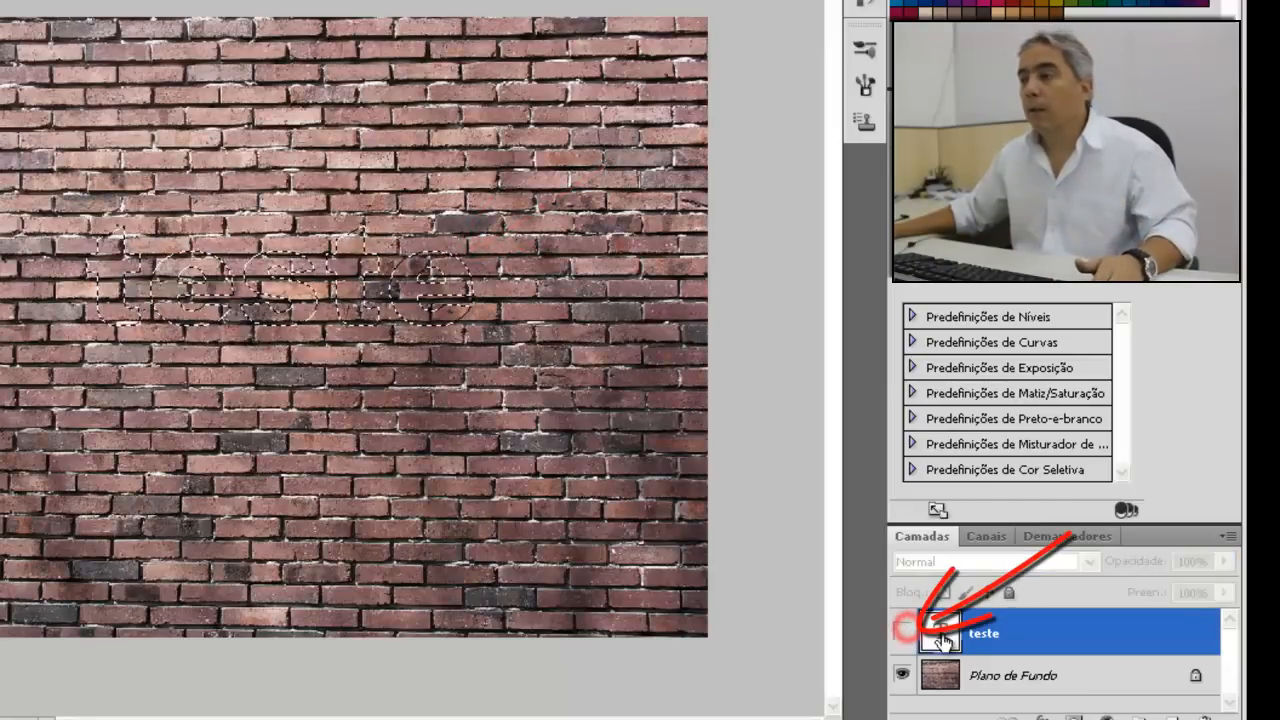
click(1025, 683)
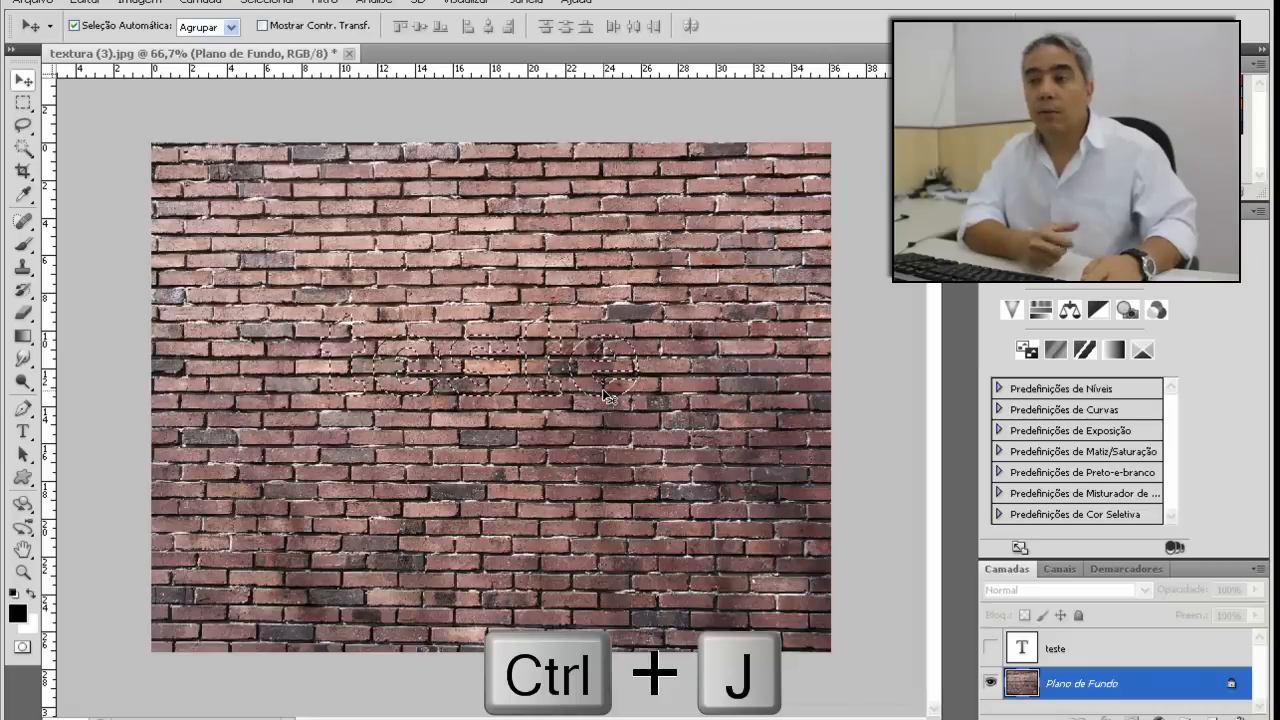
key(ctrl+j)
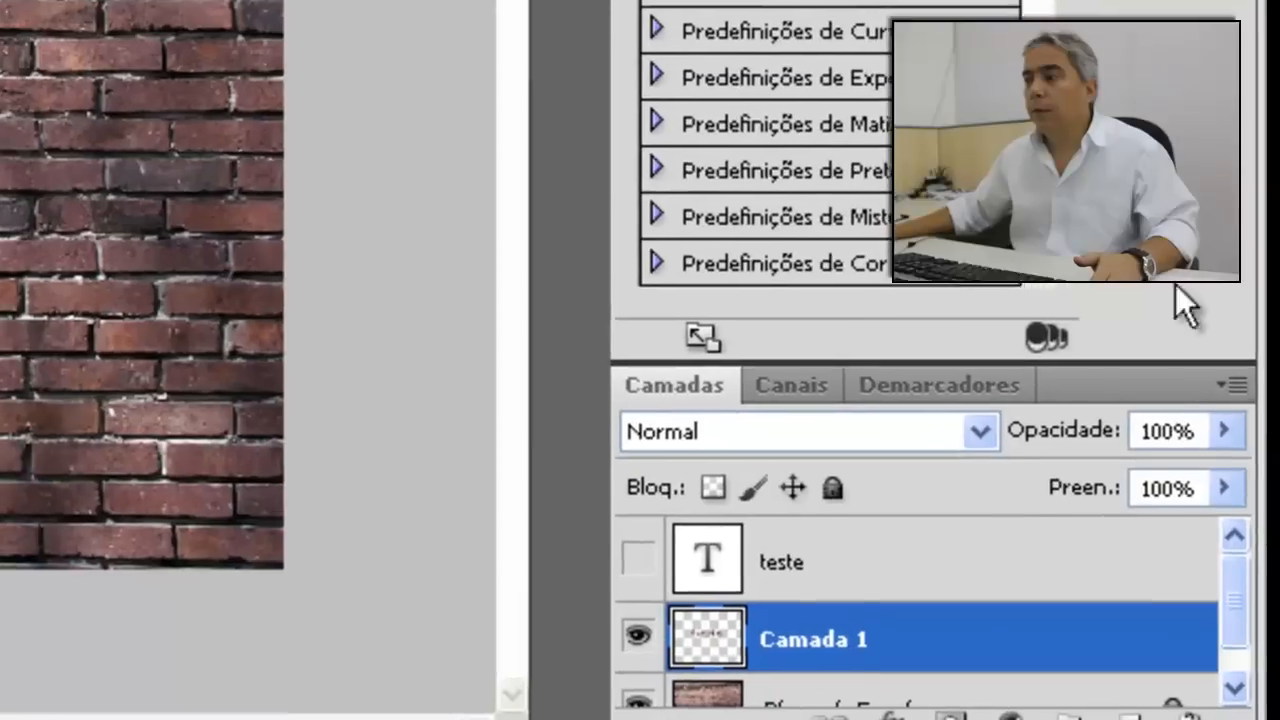
- Hide the Plano de Fundo layer to view the brick-textured letters alone, and show it again
drag(1229, 605, 1227, 632)
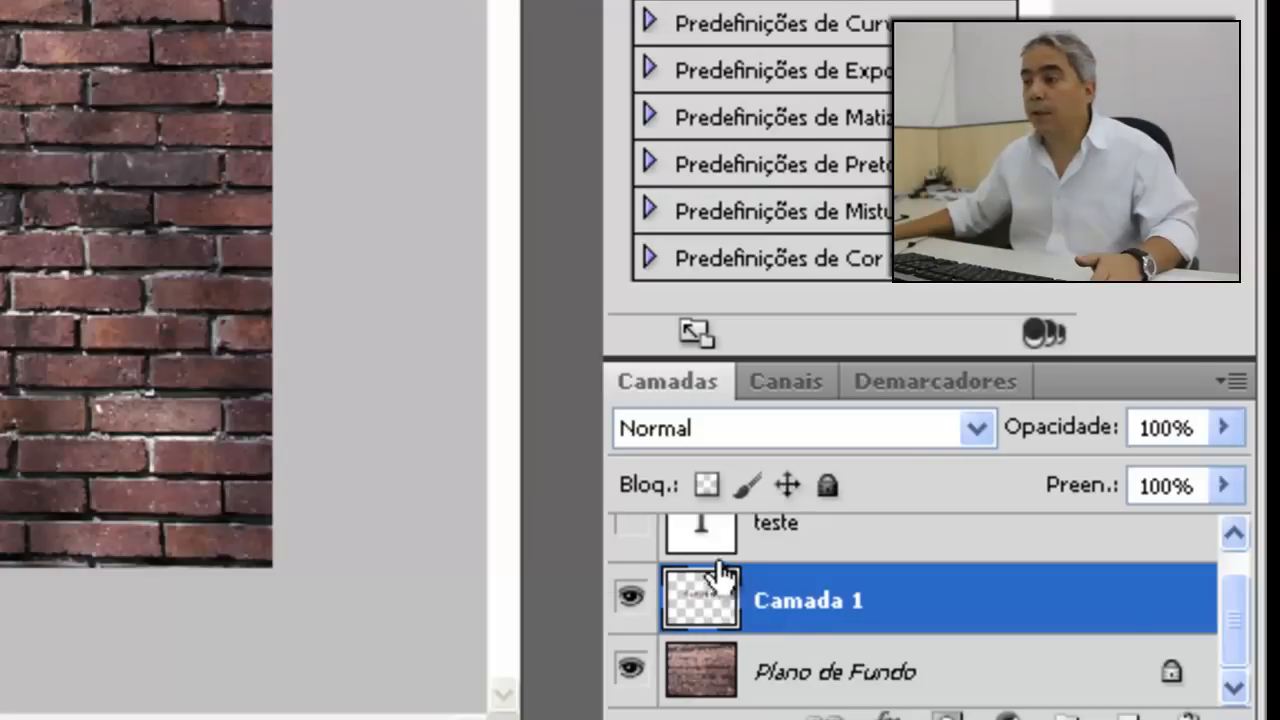
click(630, 668)
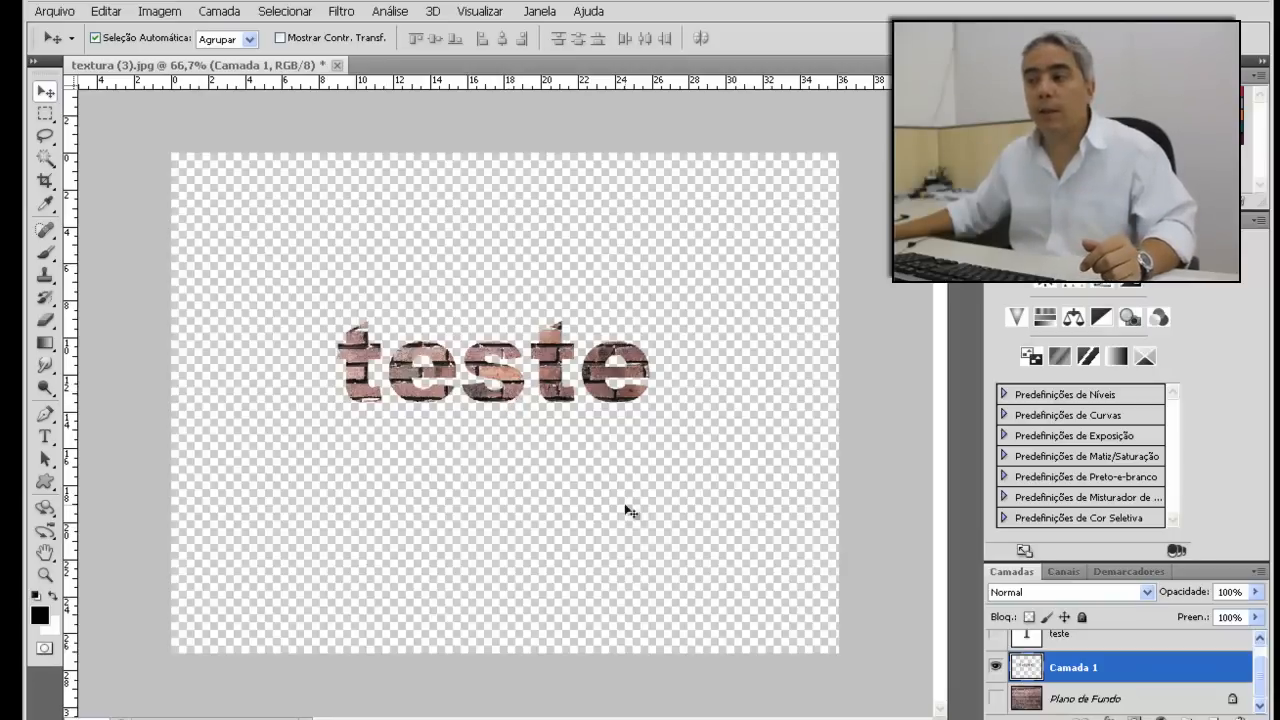
click(996, 700)
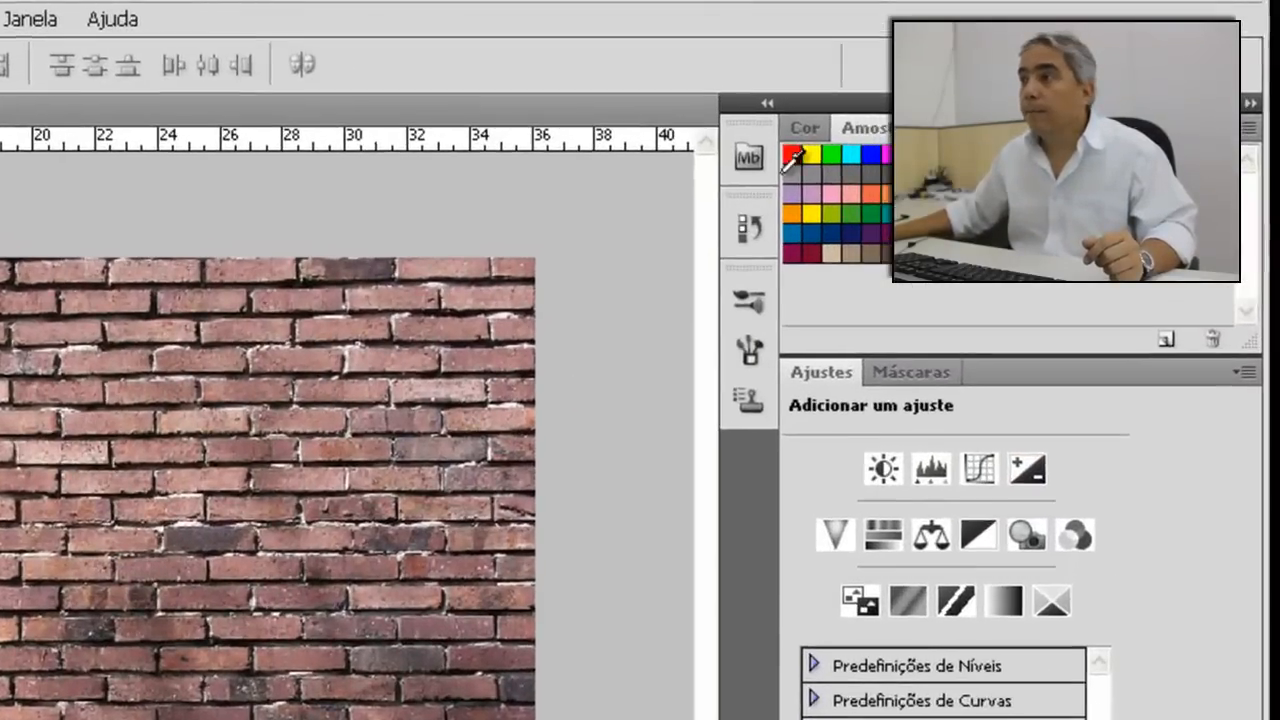
- Return the image to its original textura (3).jpg snapshot in the history
click(748, 228)
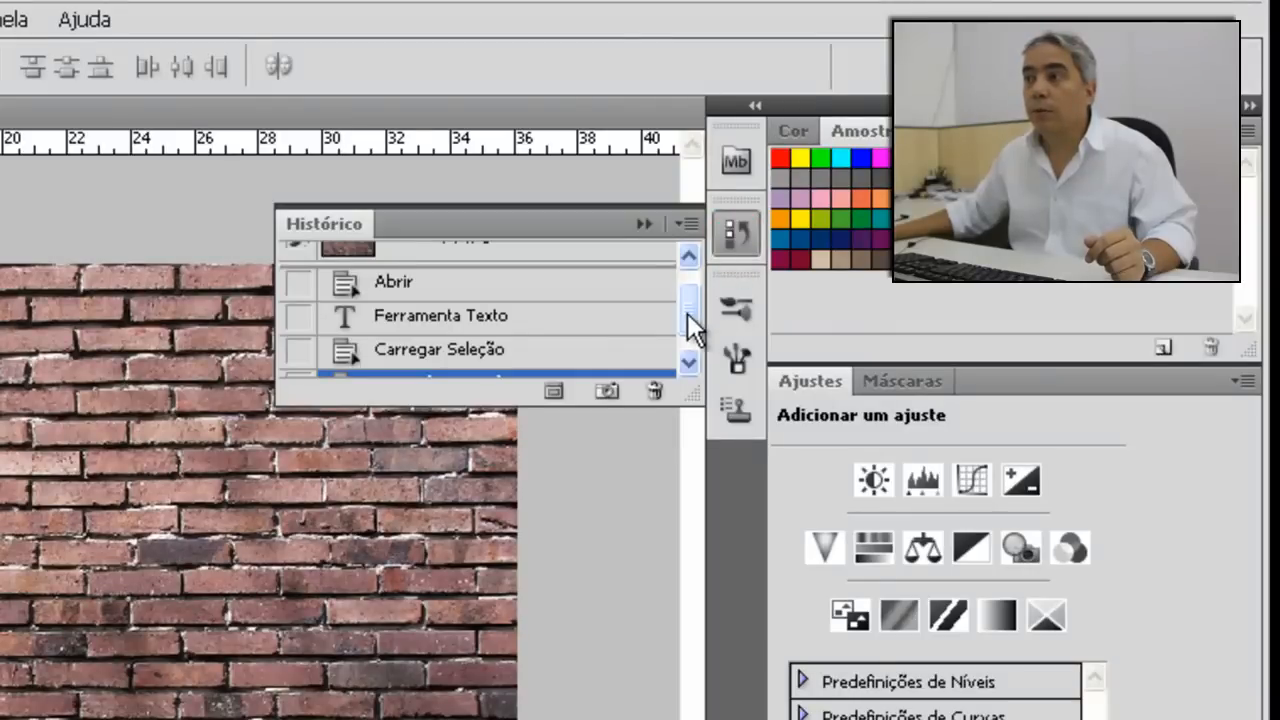
drag(687, 313, 687, 301)
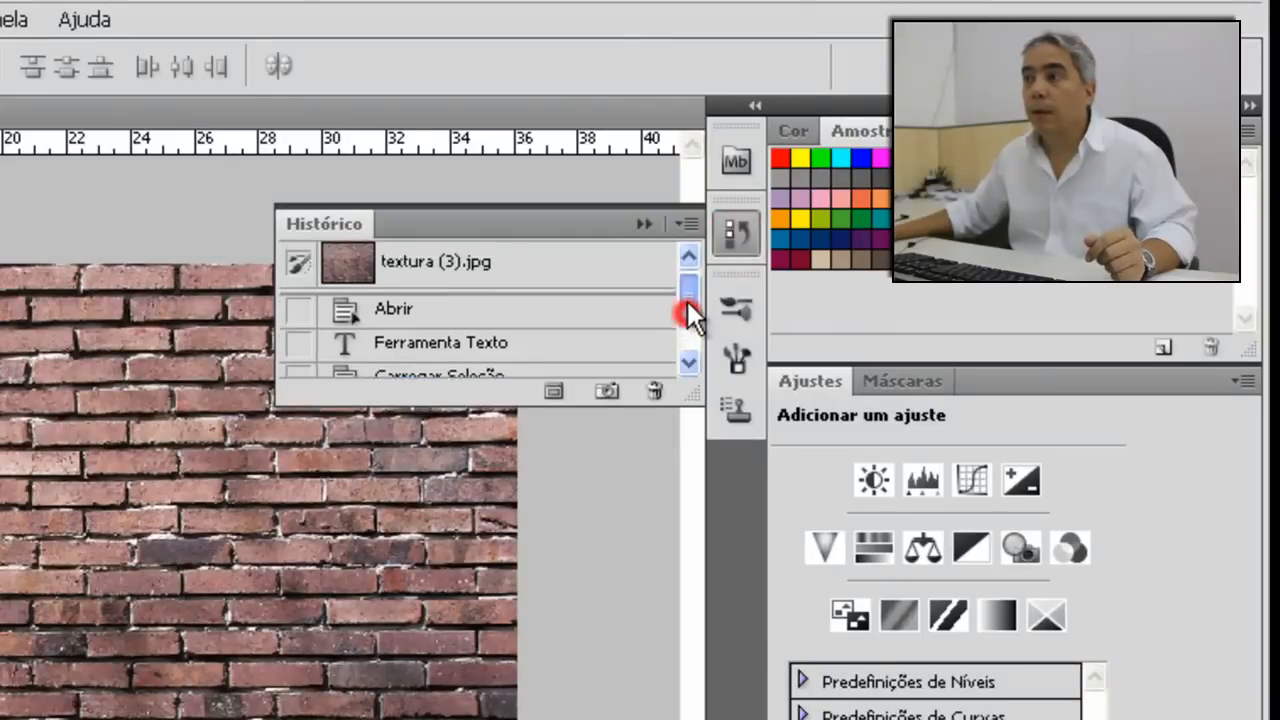
click(433, 270)
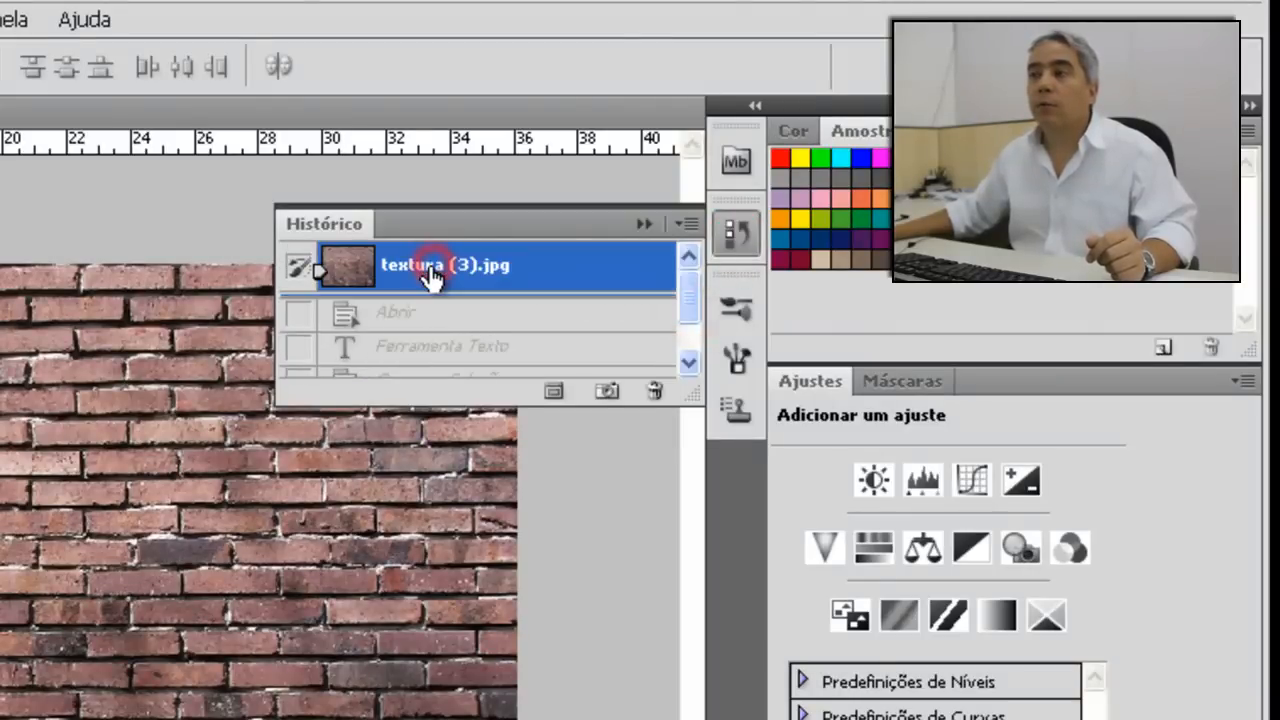
click(643, 222)
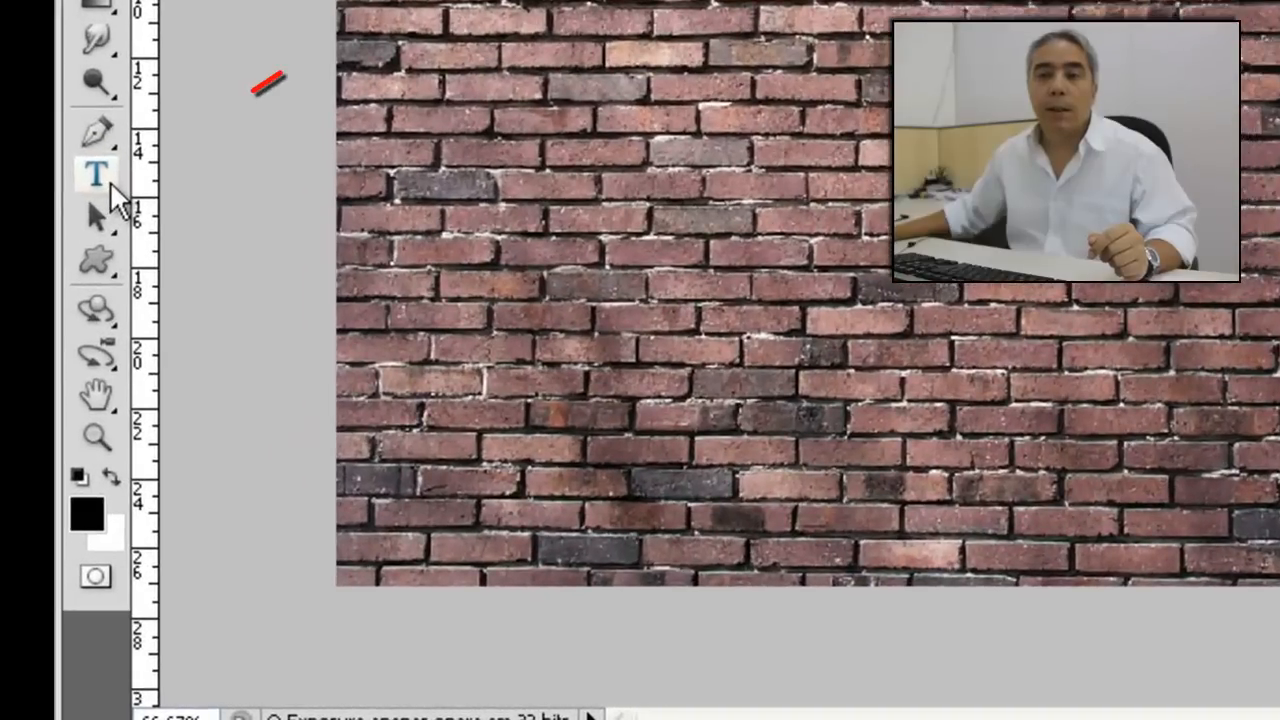
- Create a letter-shaped selection reading "Teste" over the bricks with the Horizontal Type Mask tool
click(104, 174)
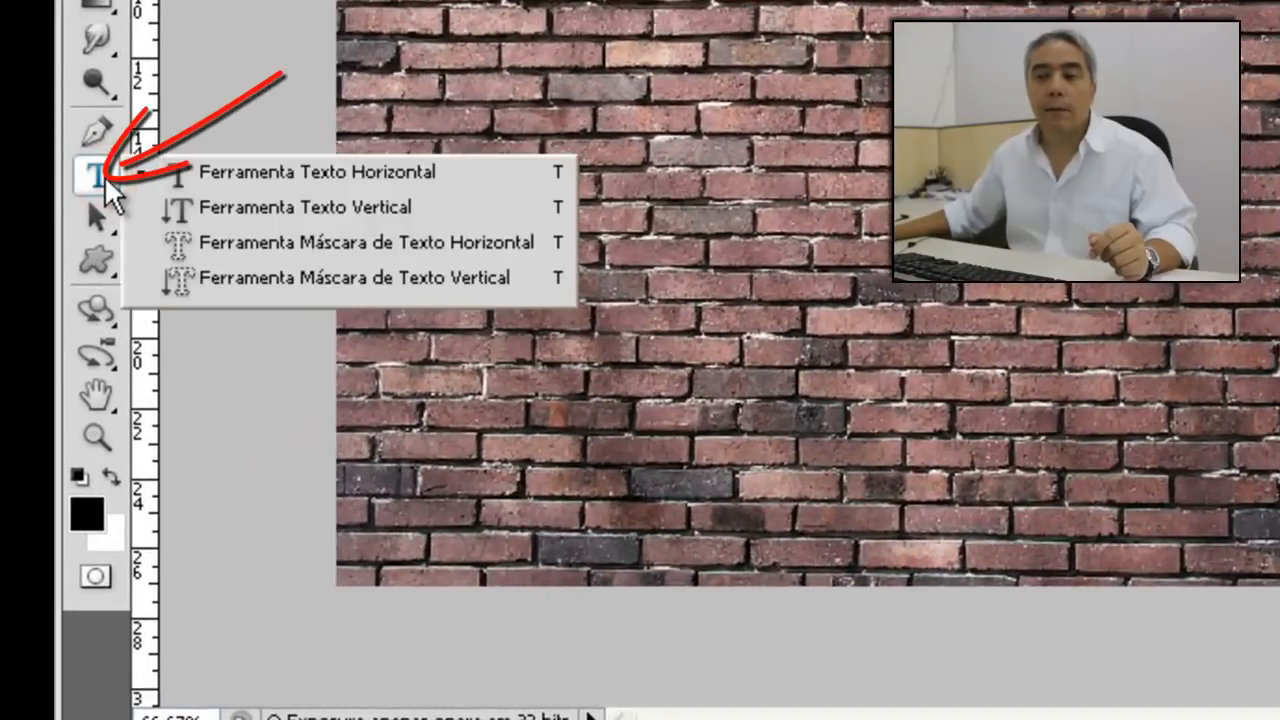
click(340, 245)
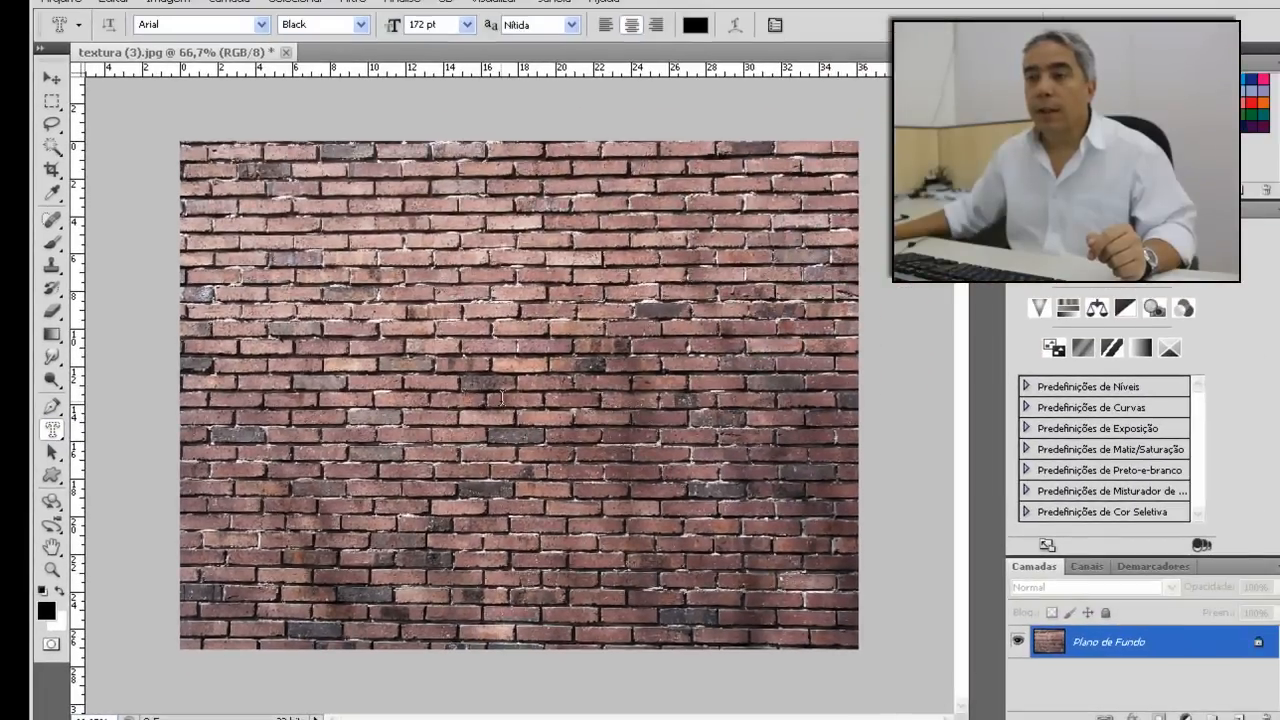
click(501, 398)
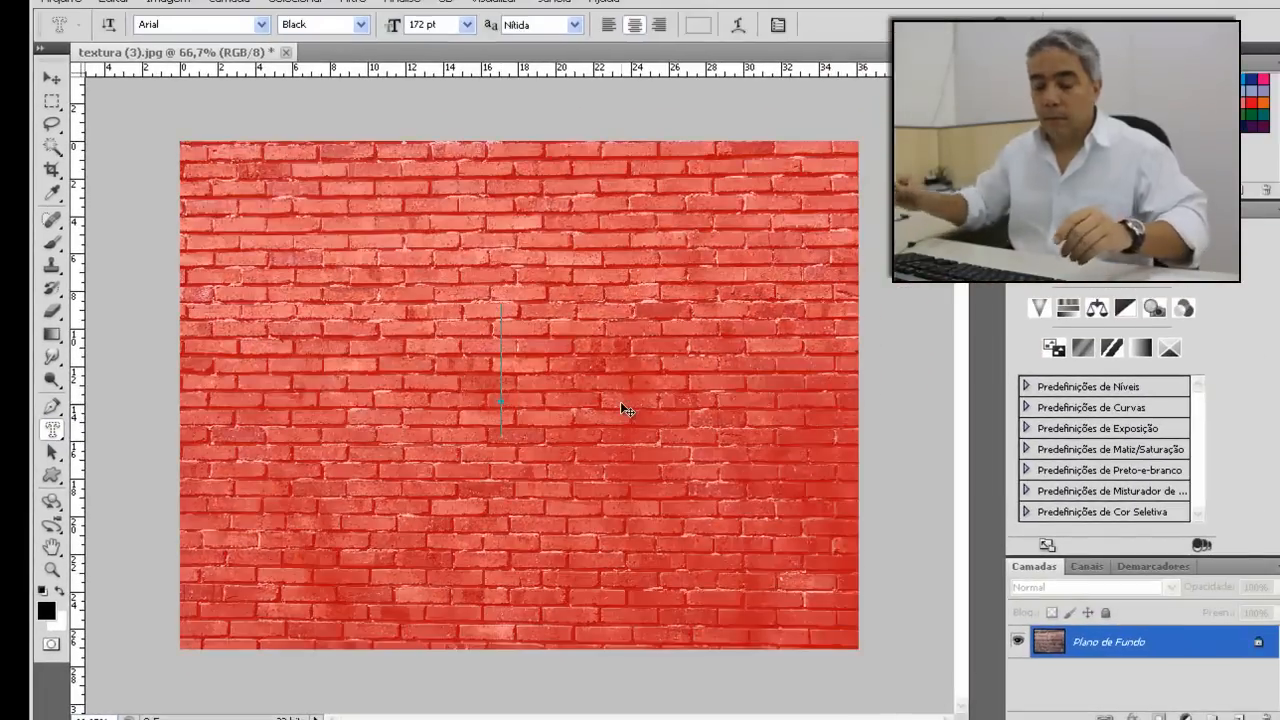
text(Teste)
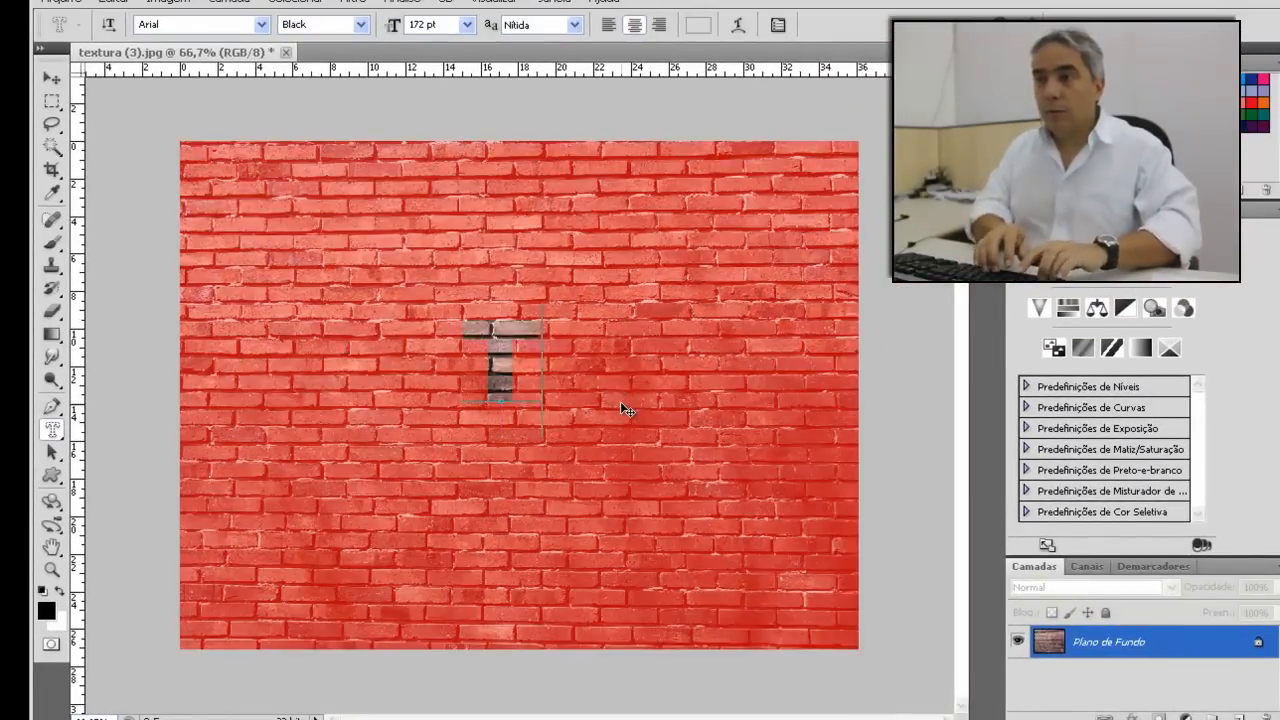
click(52, 80)
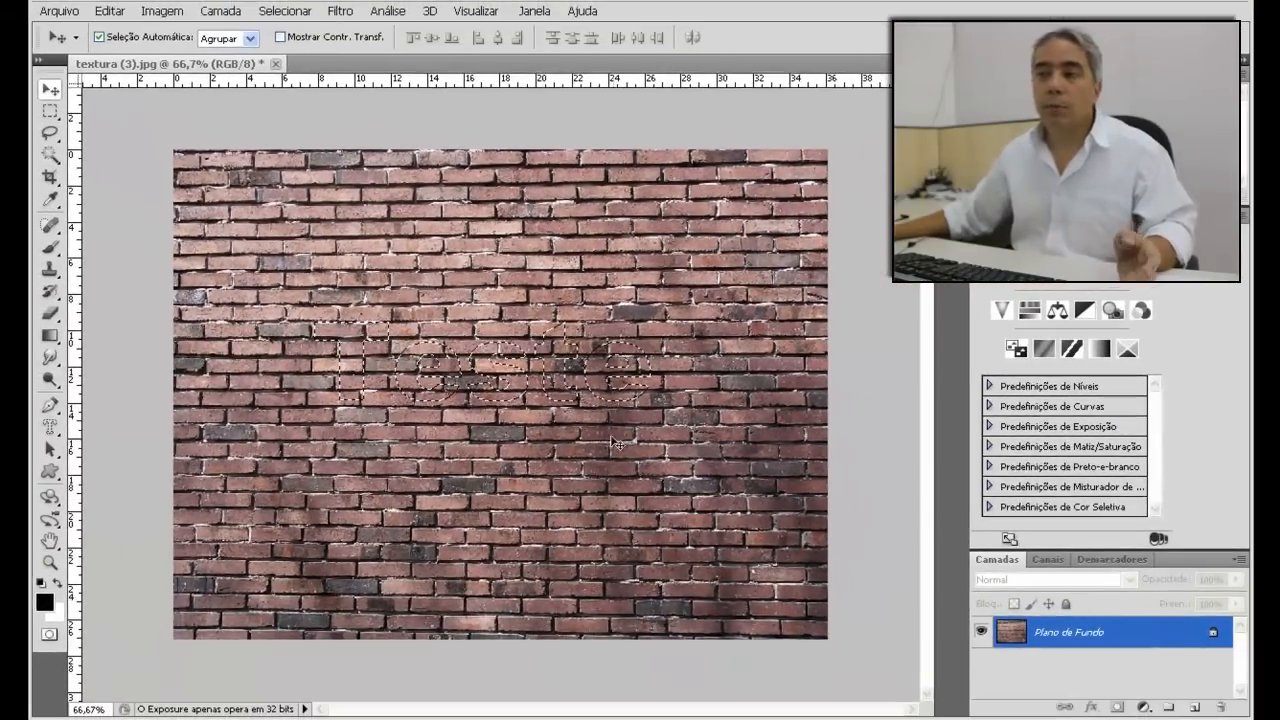
- Copy the brick area inside the letter selection to a new layer and hide Plano de Fundo
key(ctrl+j)
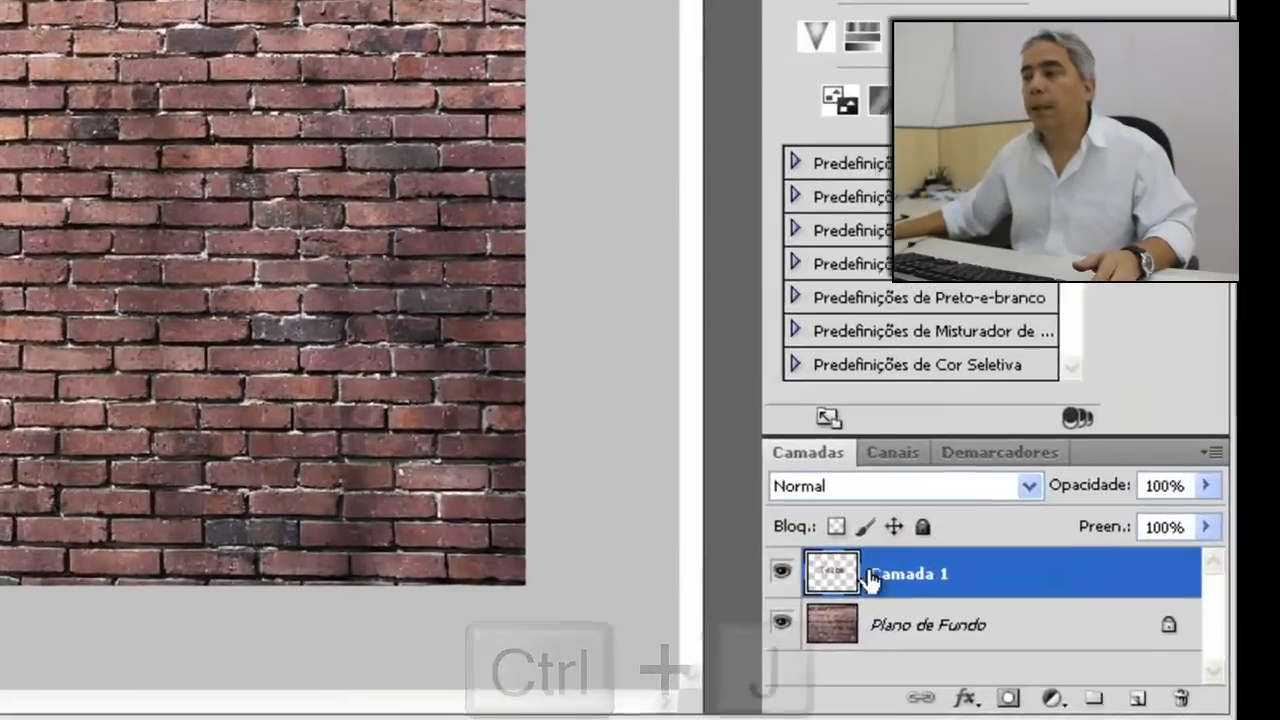
click(781, 624)
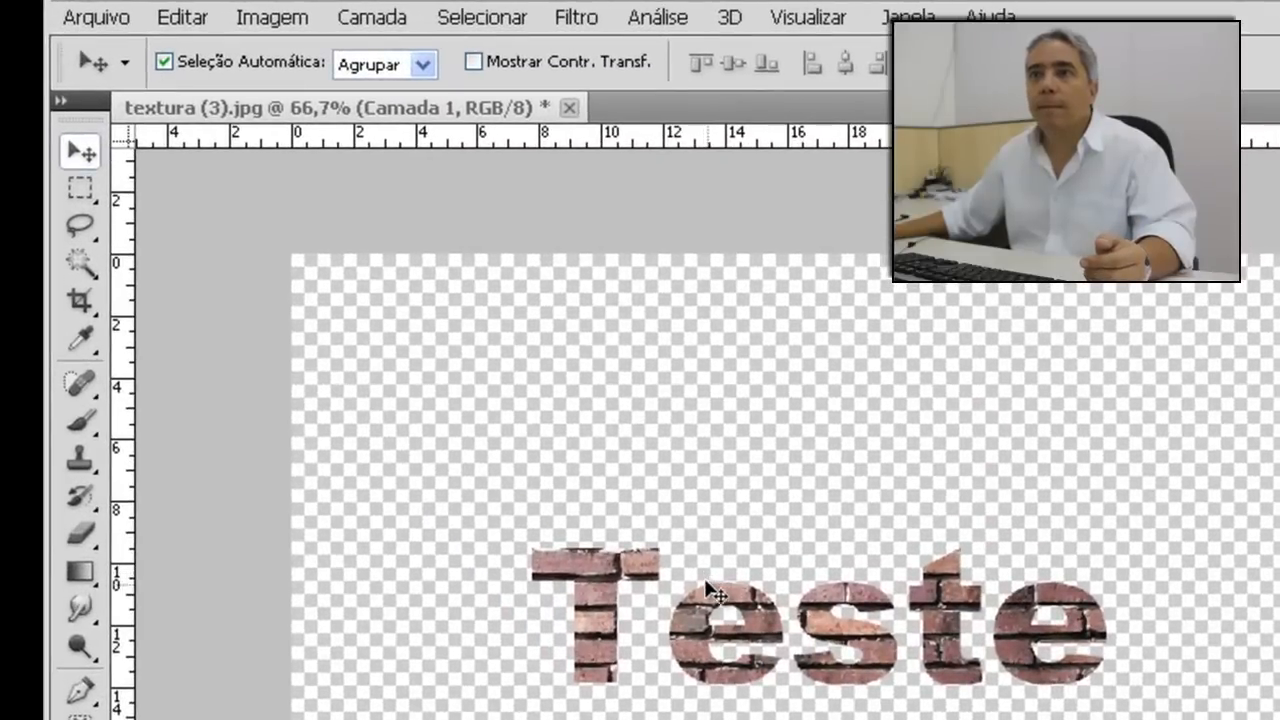
- Revert textura (3).jpg to its last saved version
click(100, 16)
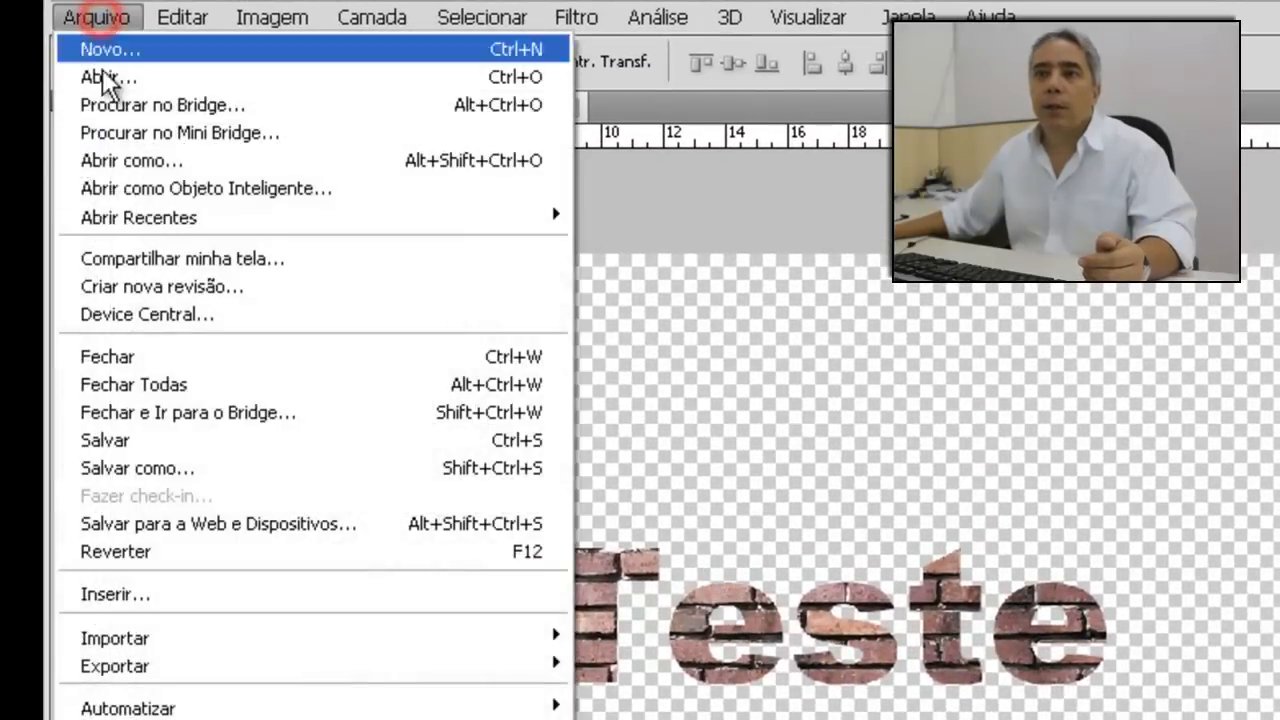
click(212, 556)
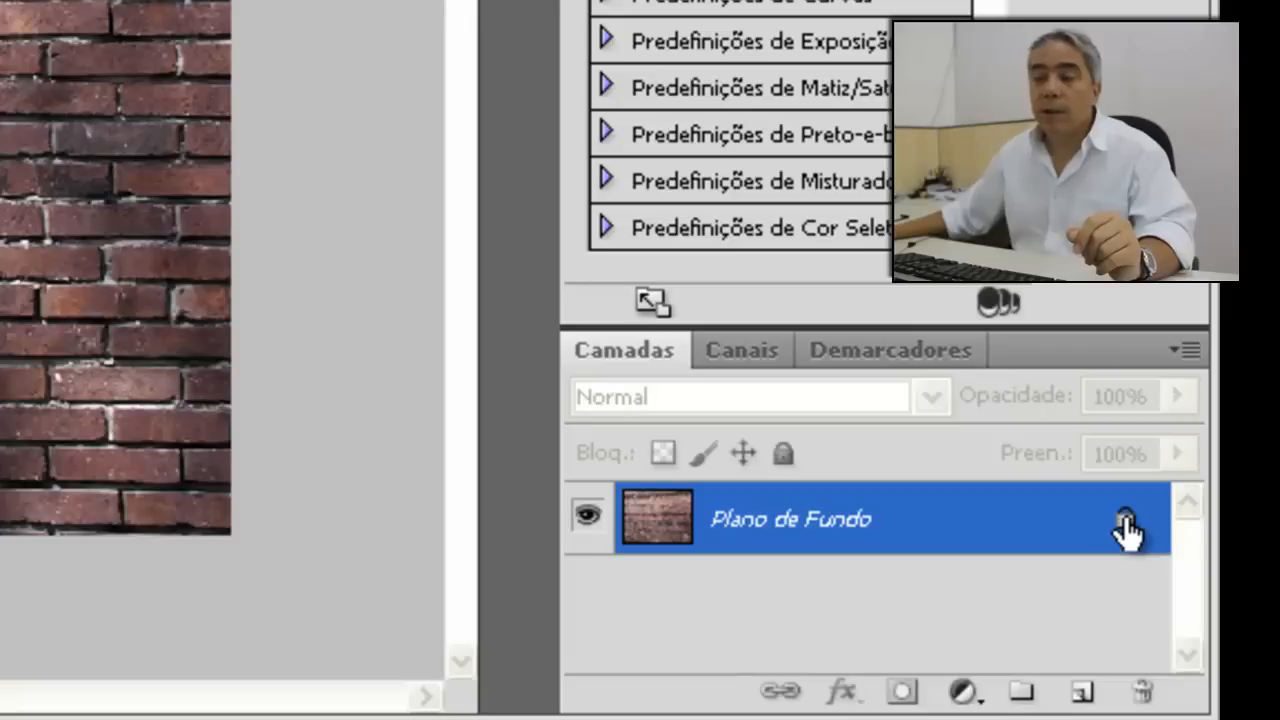
- Convert the locked Plano de Fundo background into a regular unlocked layer
drag(1121, 515, 1131, 551)
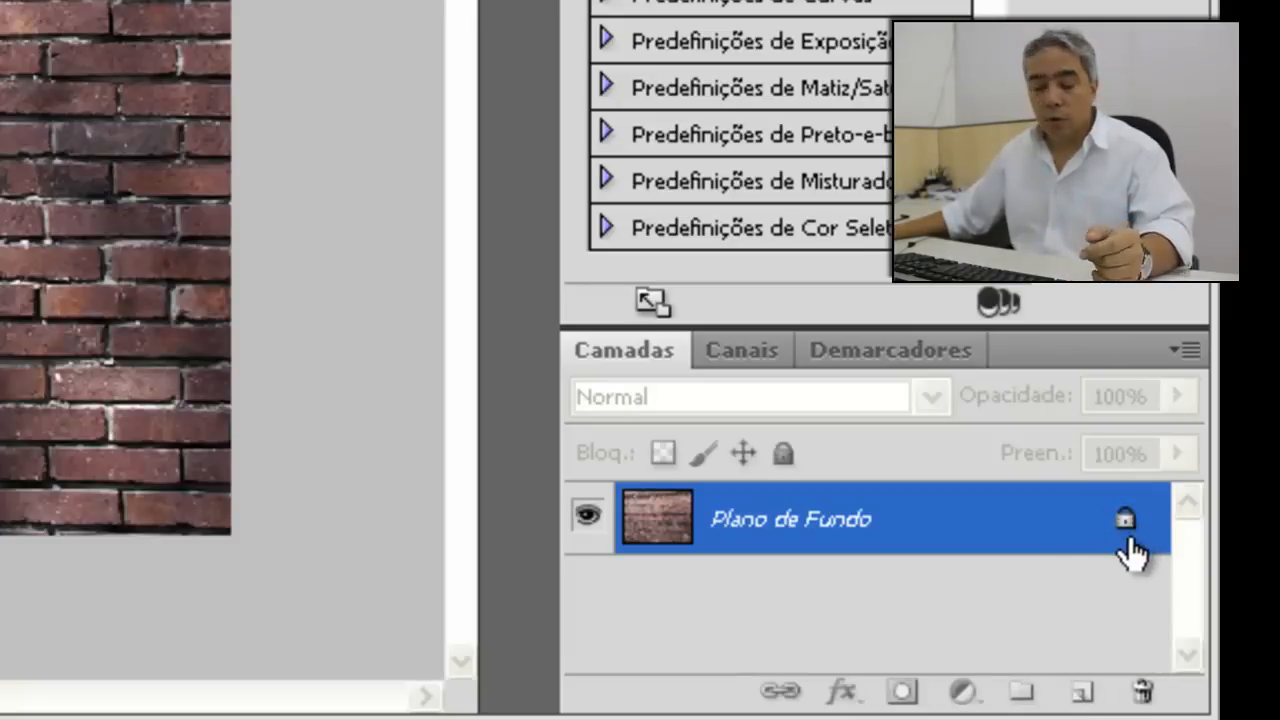
key(alt)
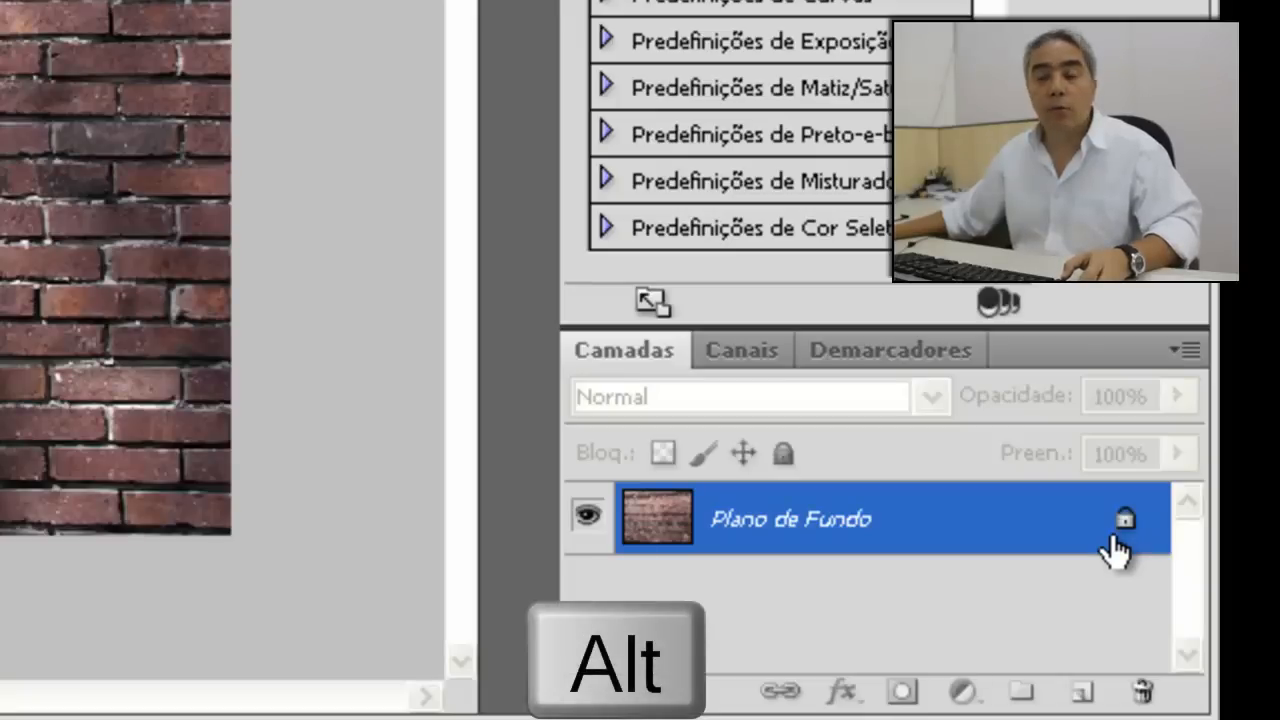
alt+double_click(1125, 530)
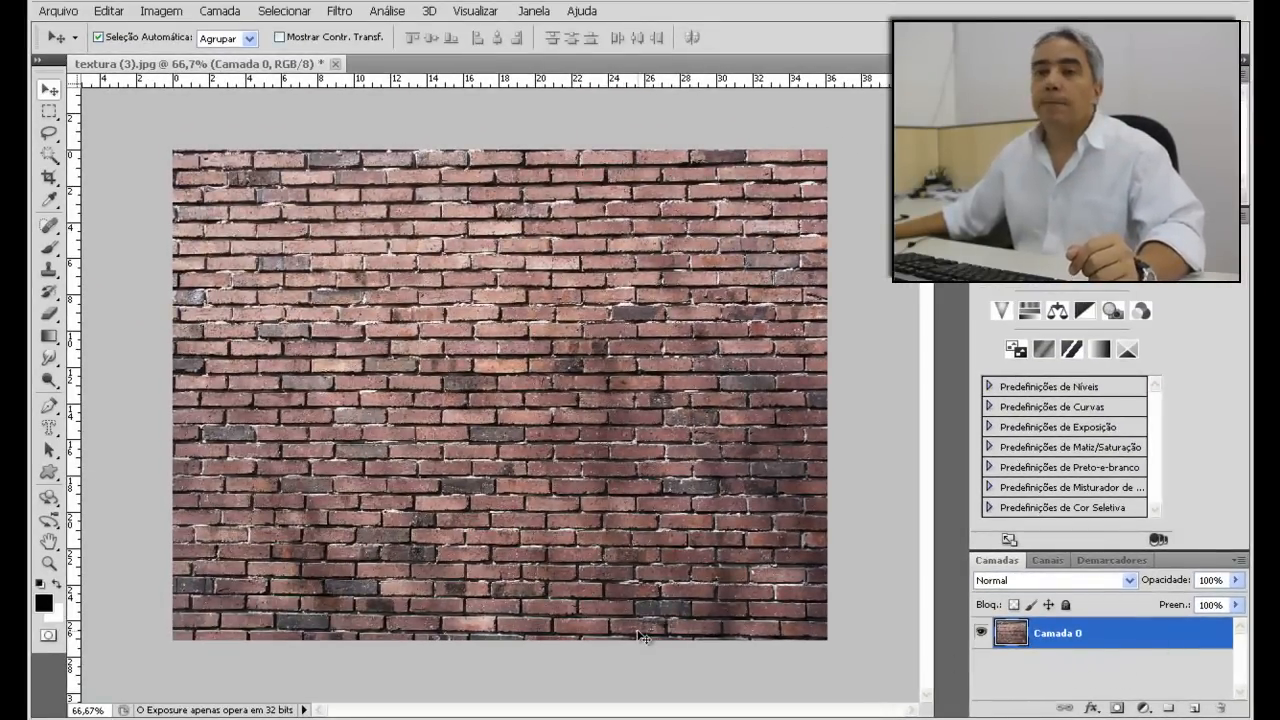
- Add the horizontal text "Photoshop" across the upper part of the brick texture with the Horizontal Type tool
click(56, 432)
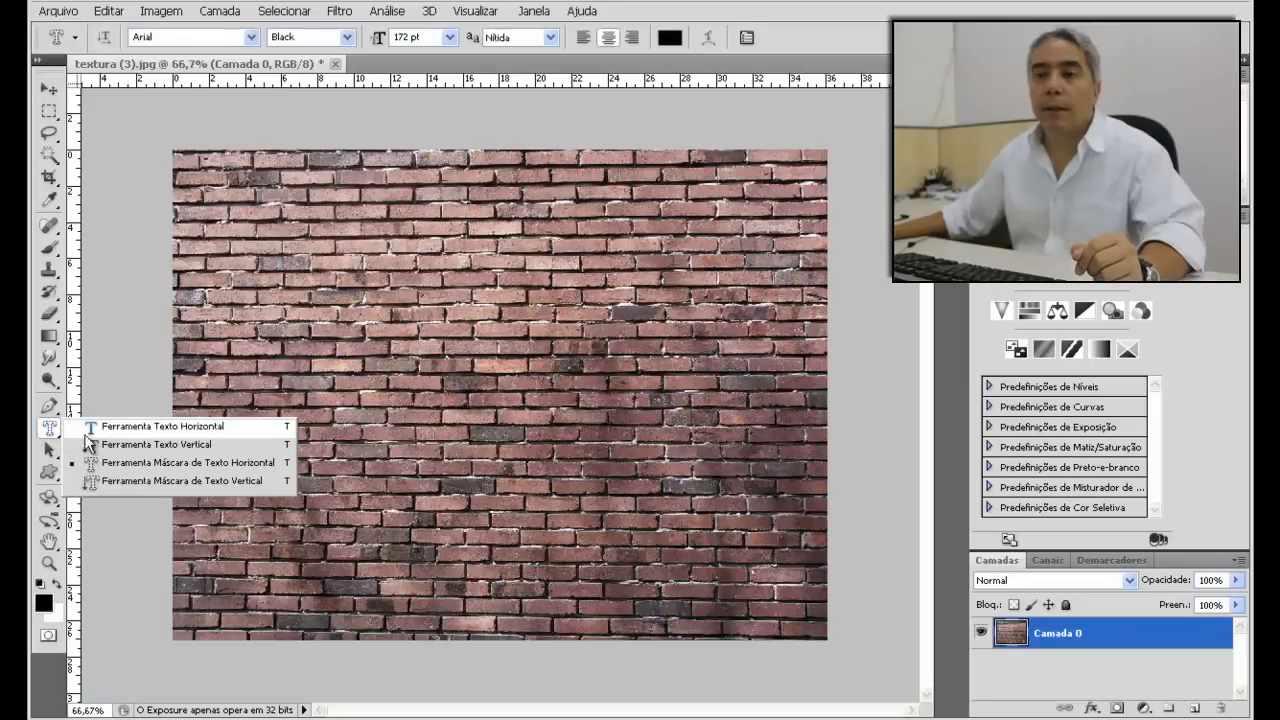
click(153, 428)
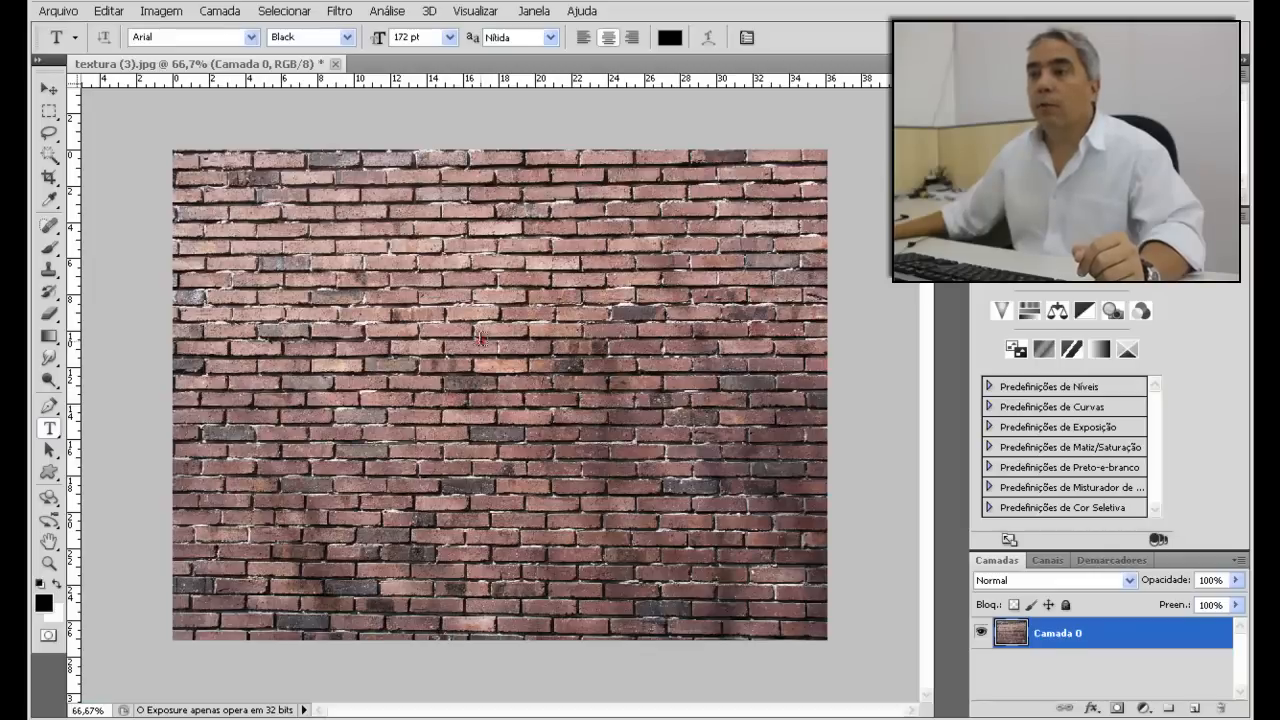
click(480, 339)
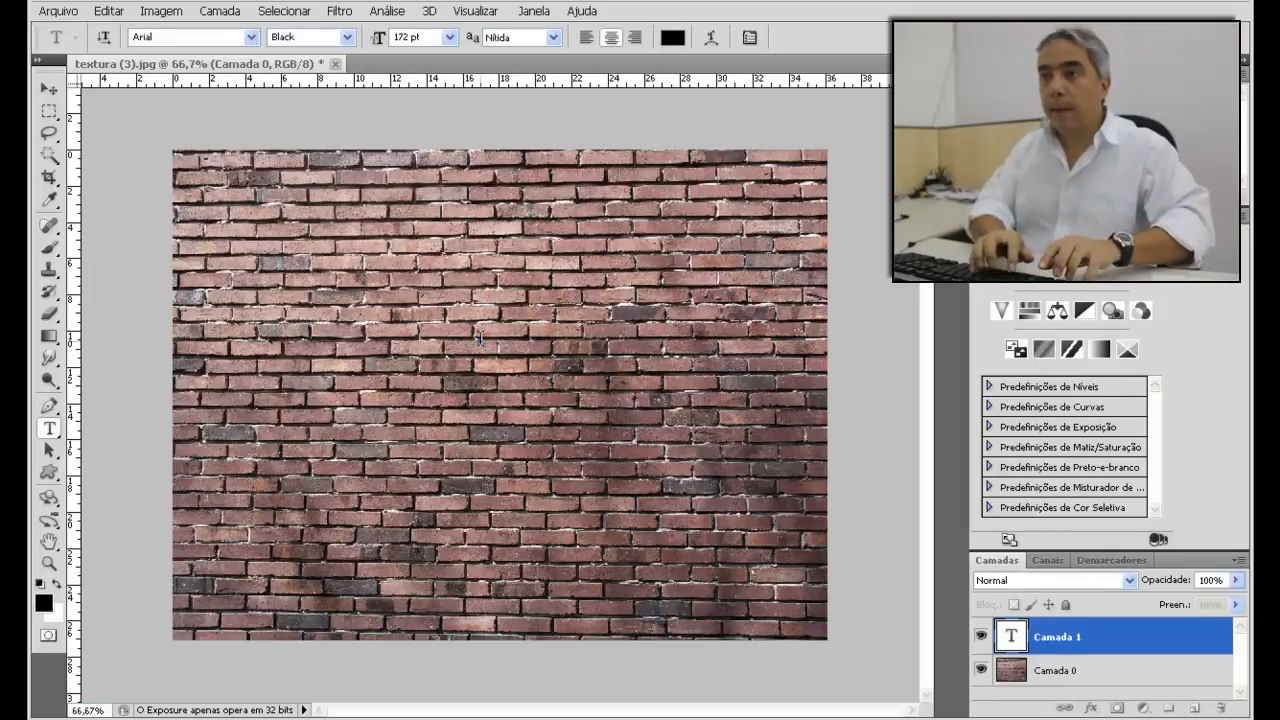
text(Photo)
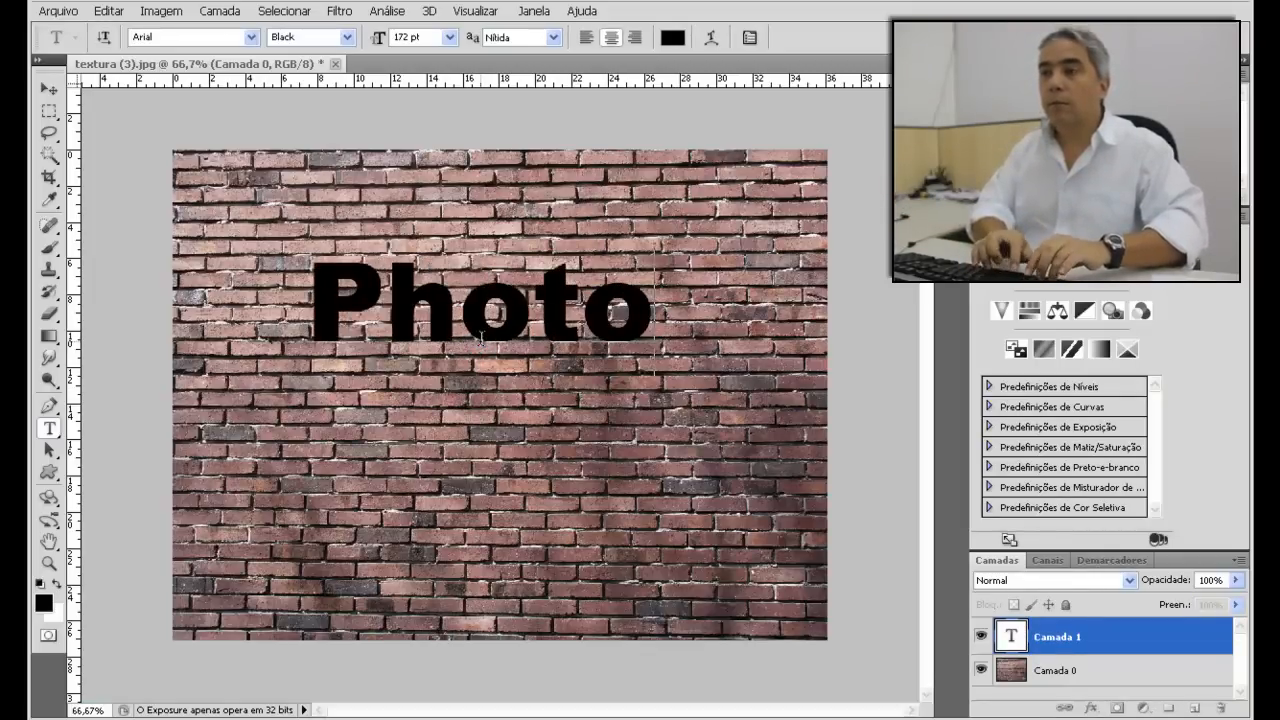
text(shop)
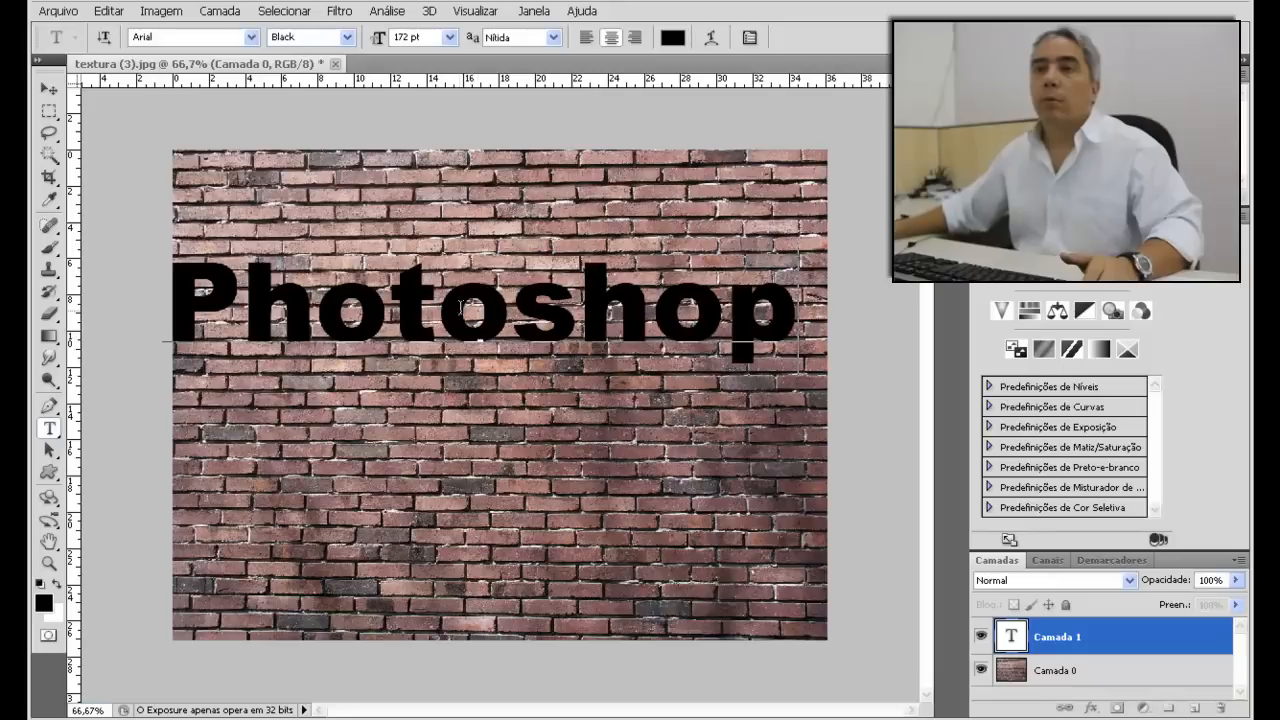
click(49, 89)
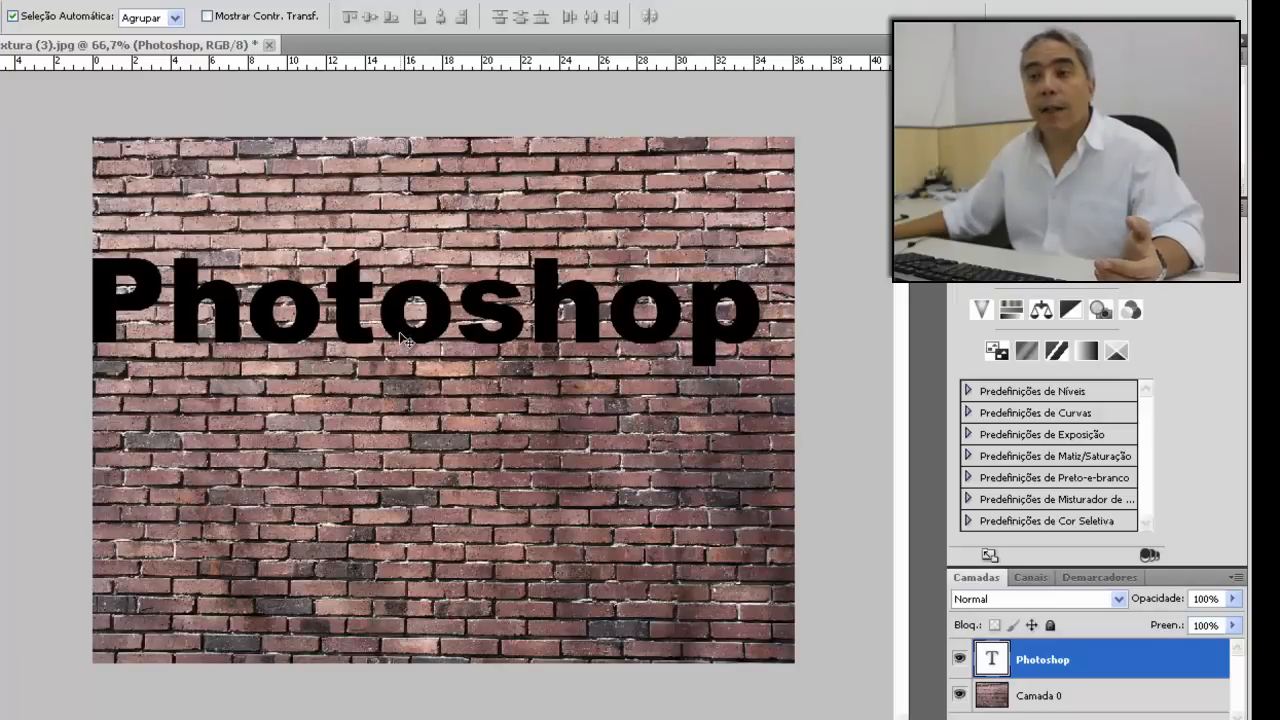
- Move the Photoshop text slightly upward and align its horizontal center with the Camada 0 brick layer
mouse_move(405, 335)
mouse_down()
mouse_move(414, 355)
mouse_move(405, 322)
mouse_up()
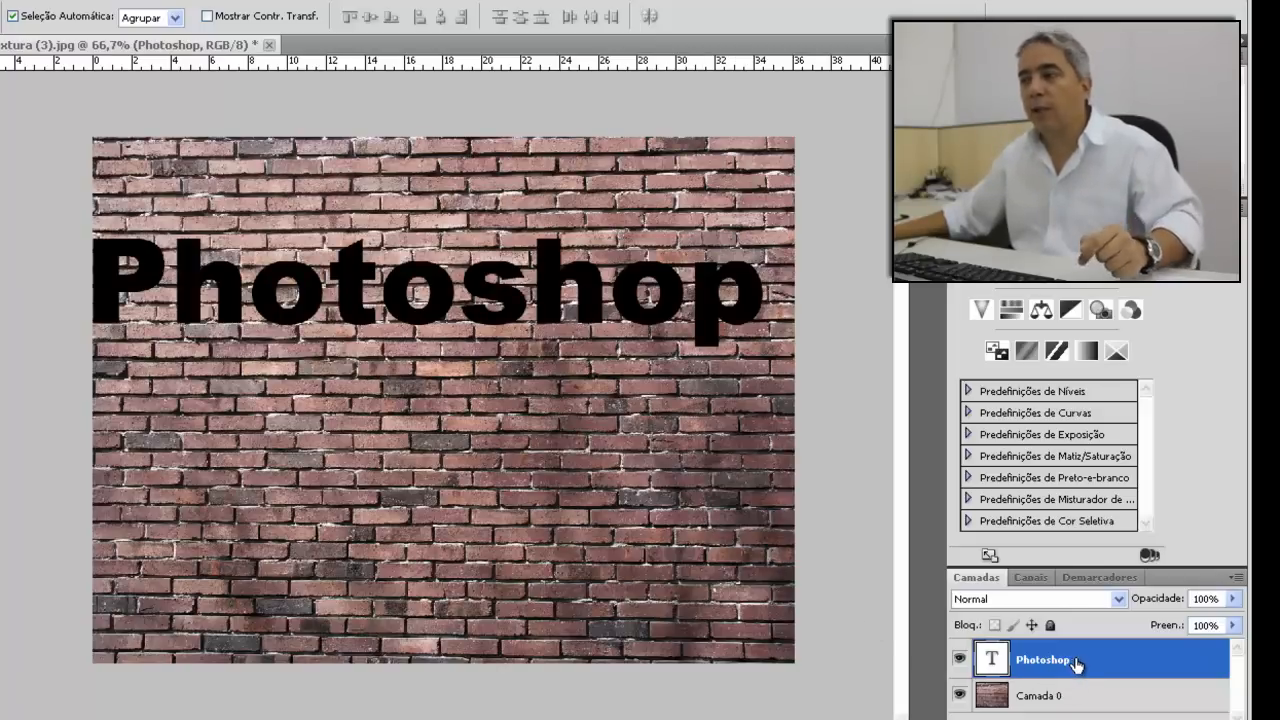
key(ctrl)
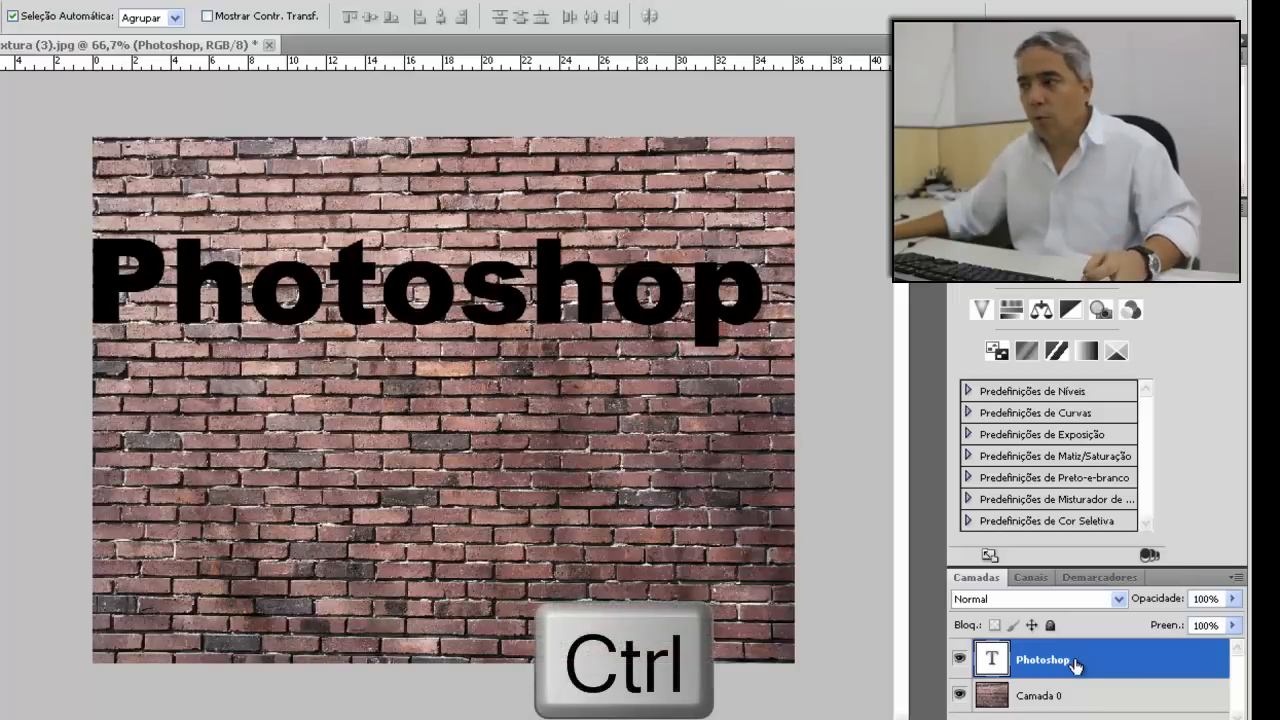
ctrl+click(1070, 697)
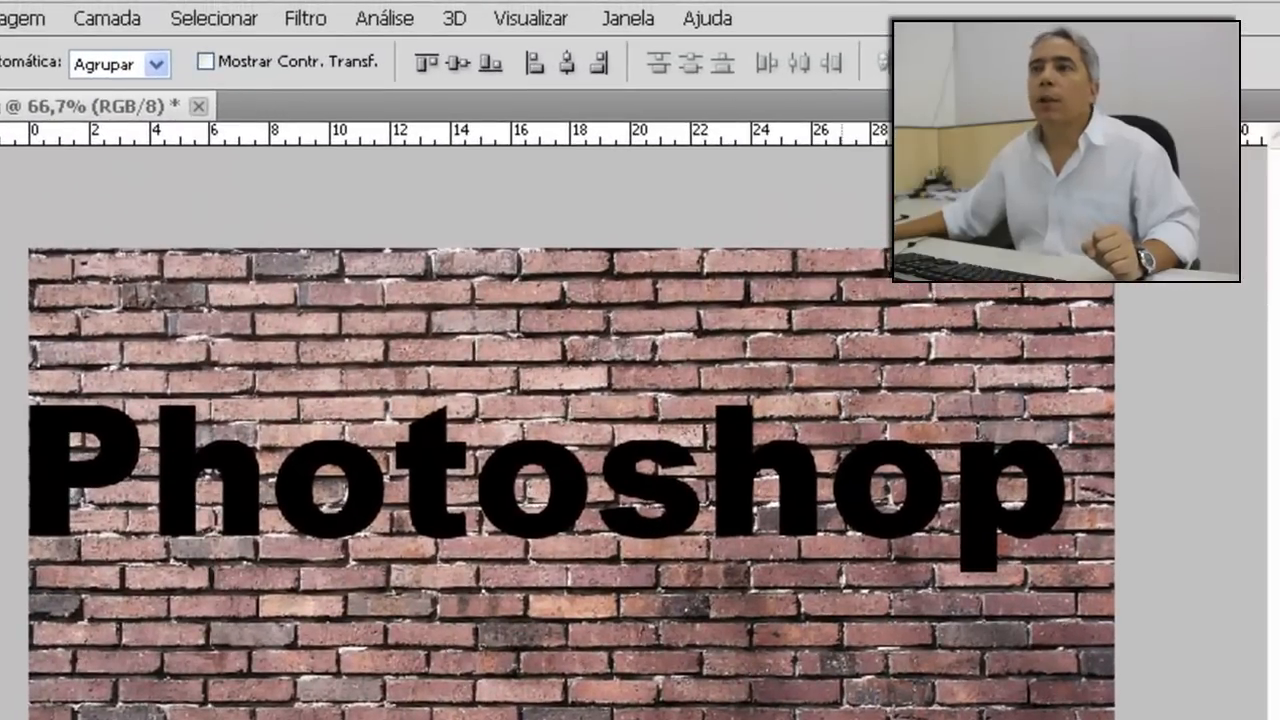
click(566, 61)
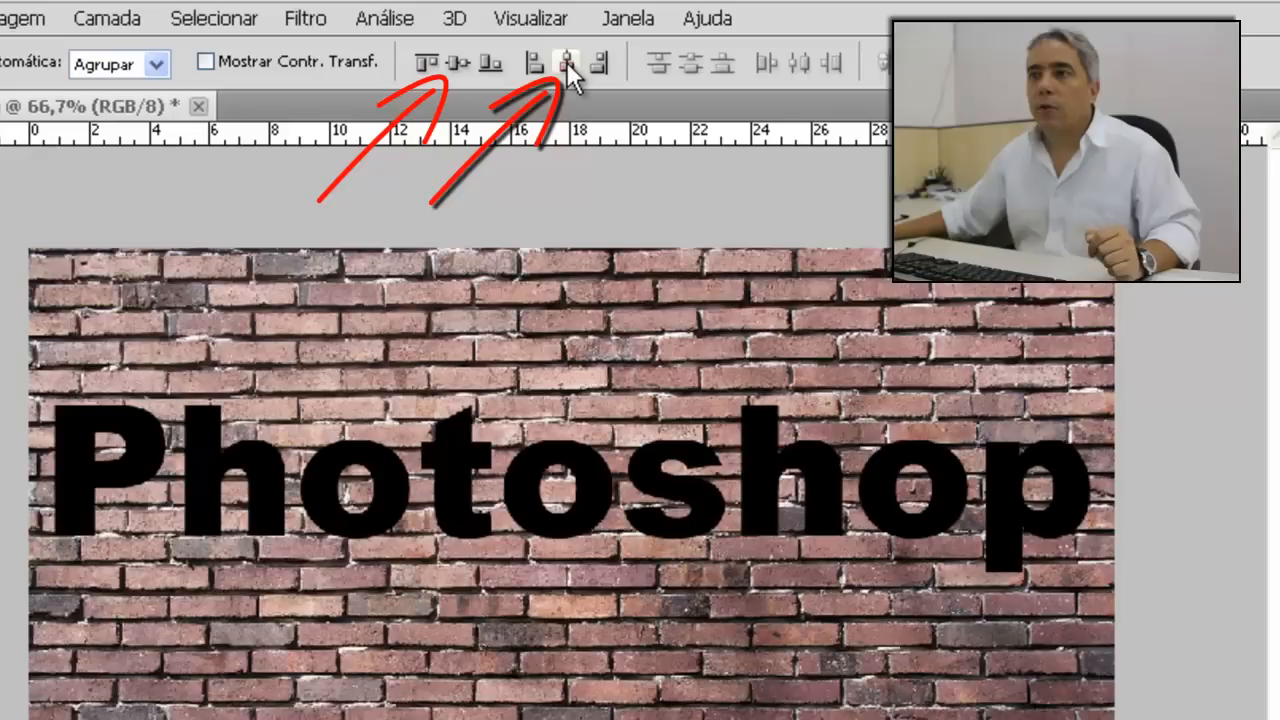
- Align the vertical centers of the Photoshop text and Camada 0, and place the text layer beneath the brick layer
click(452, 61)
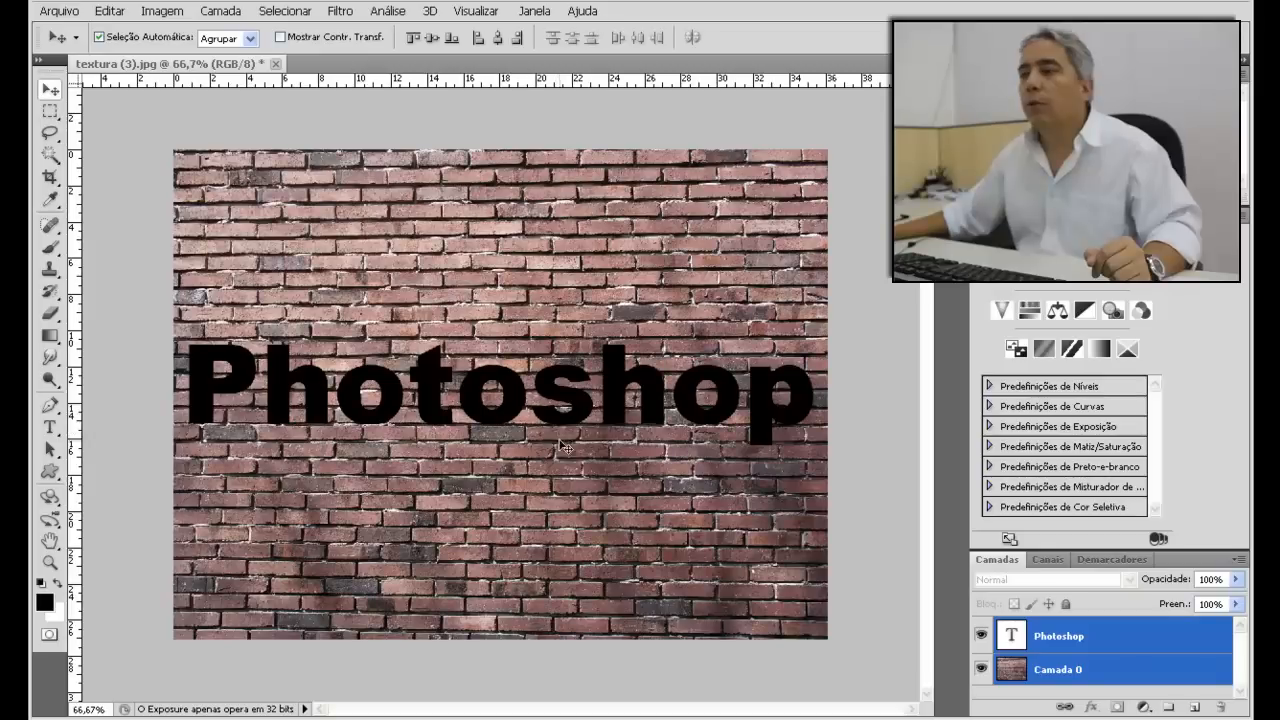
click(1080, 645)
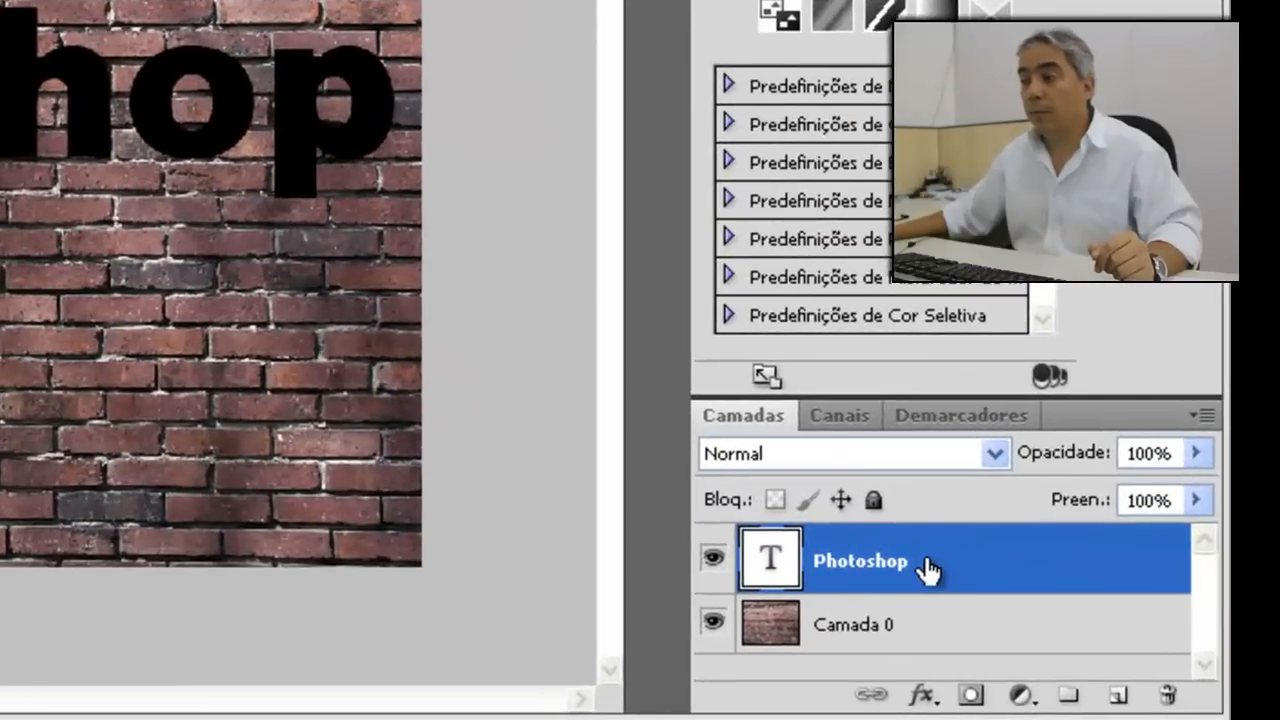
drag(940, 568, 940, 652)
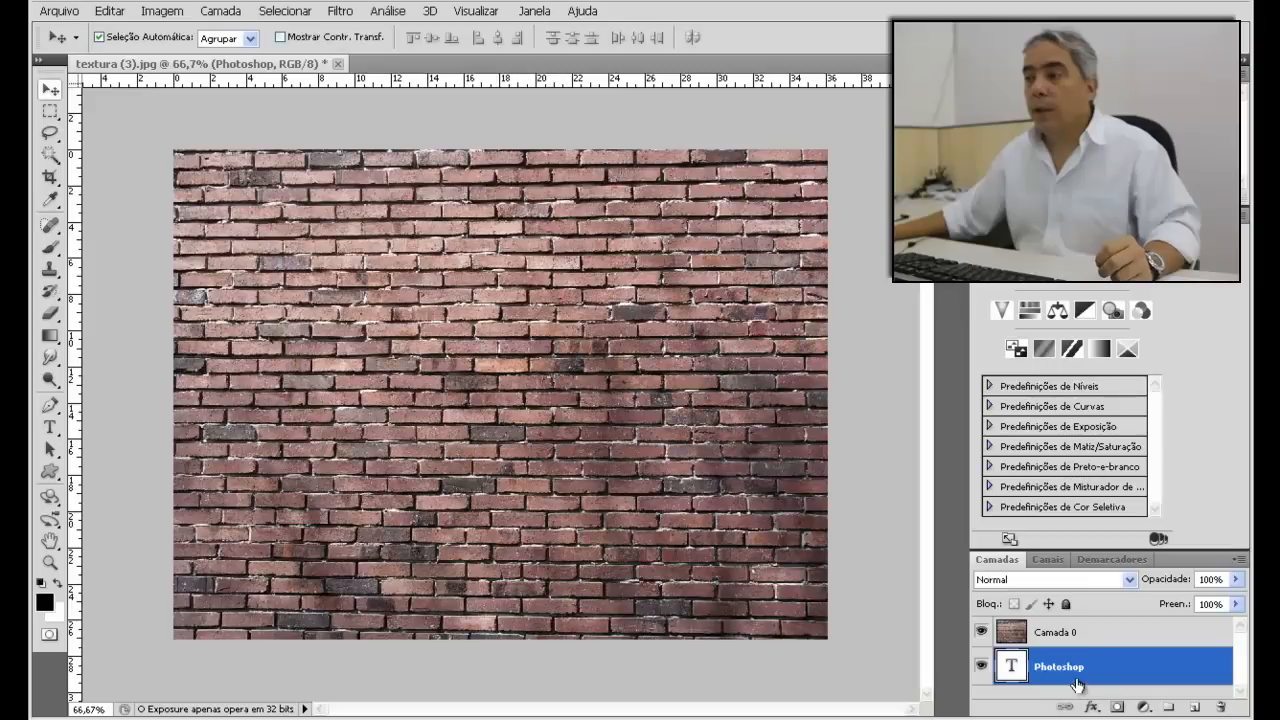
- Create a clipping mask that clips the Camada 0 brick layer to the Photoshop text layer below it
click(1085, 634)
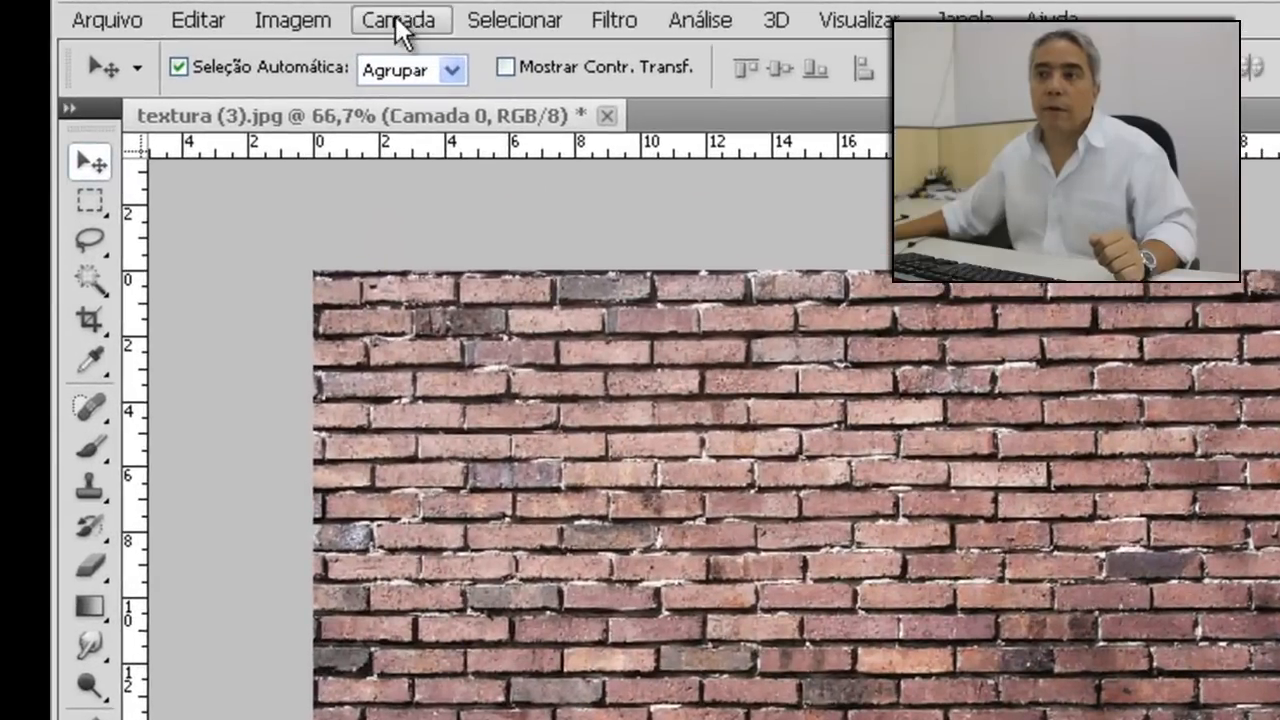
click(222, 14)
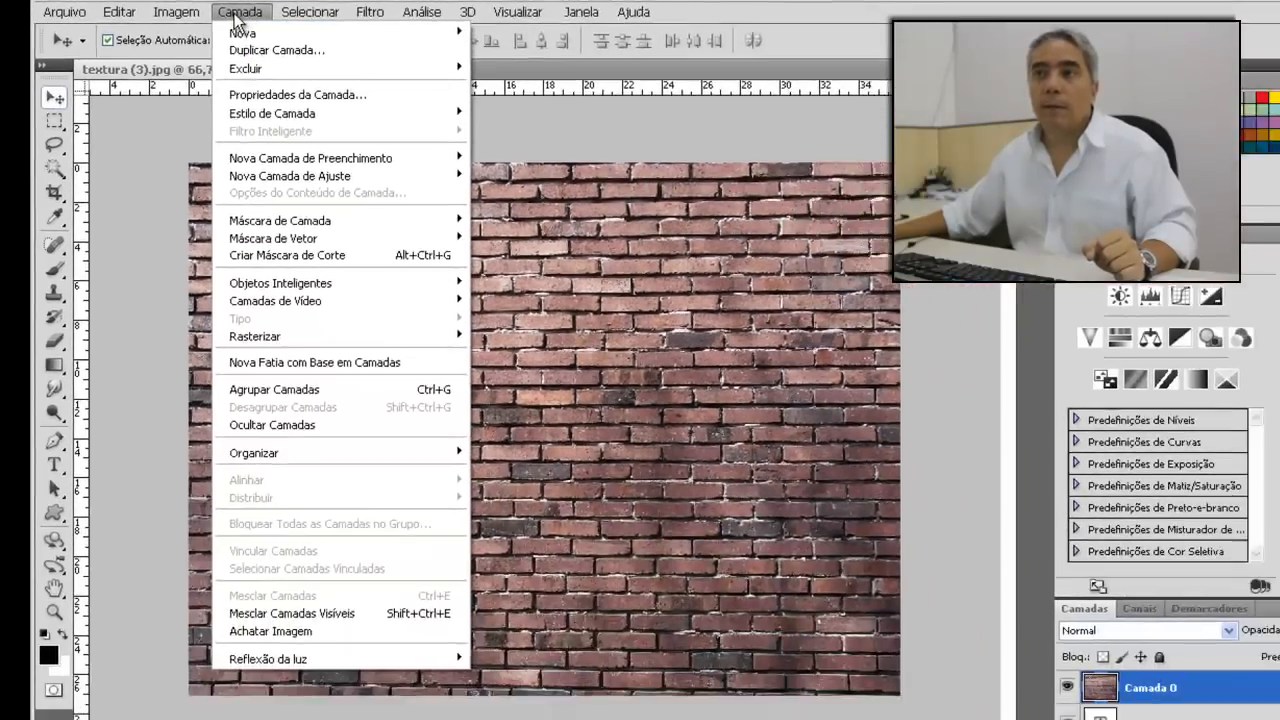
click(399, 21)
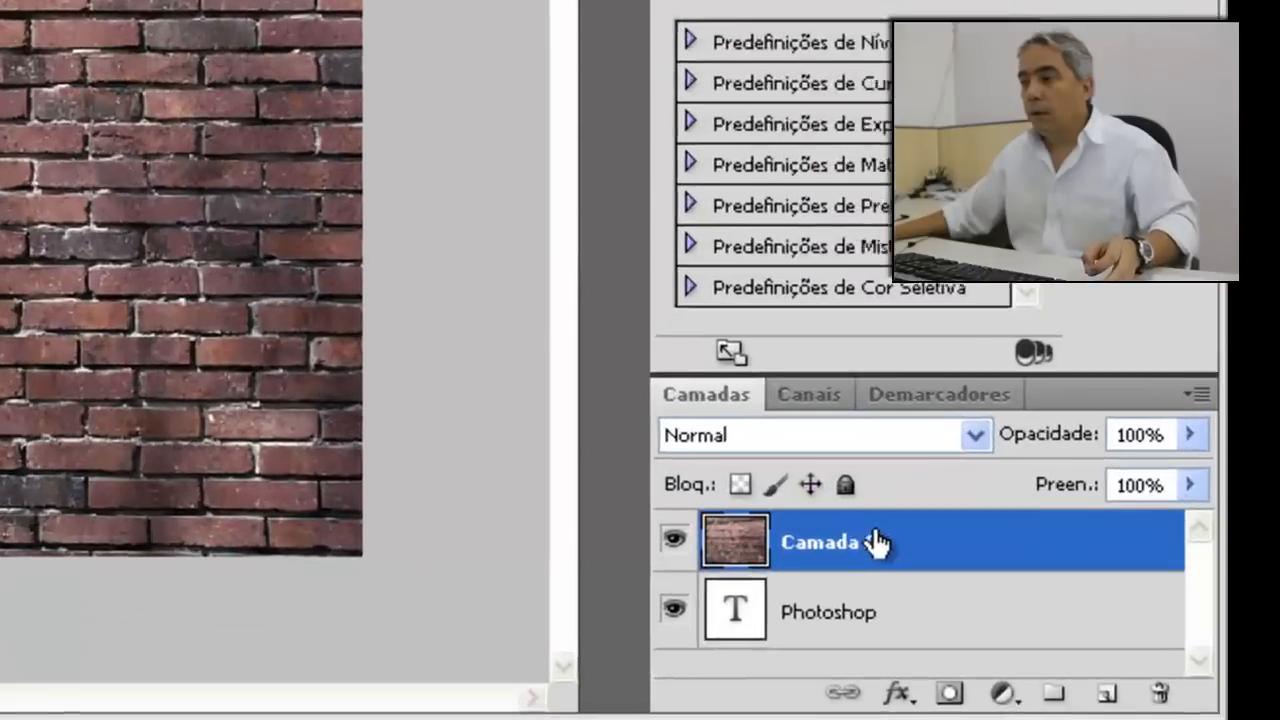
key(alt)
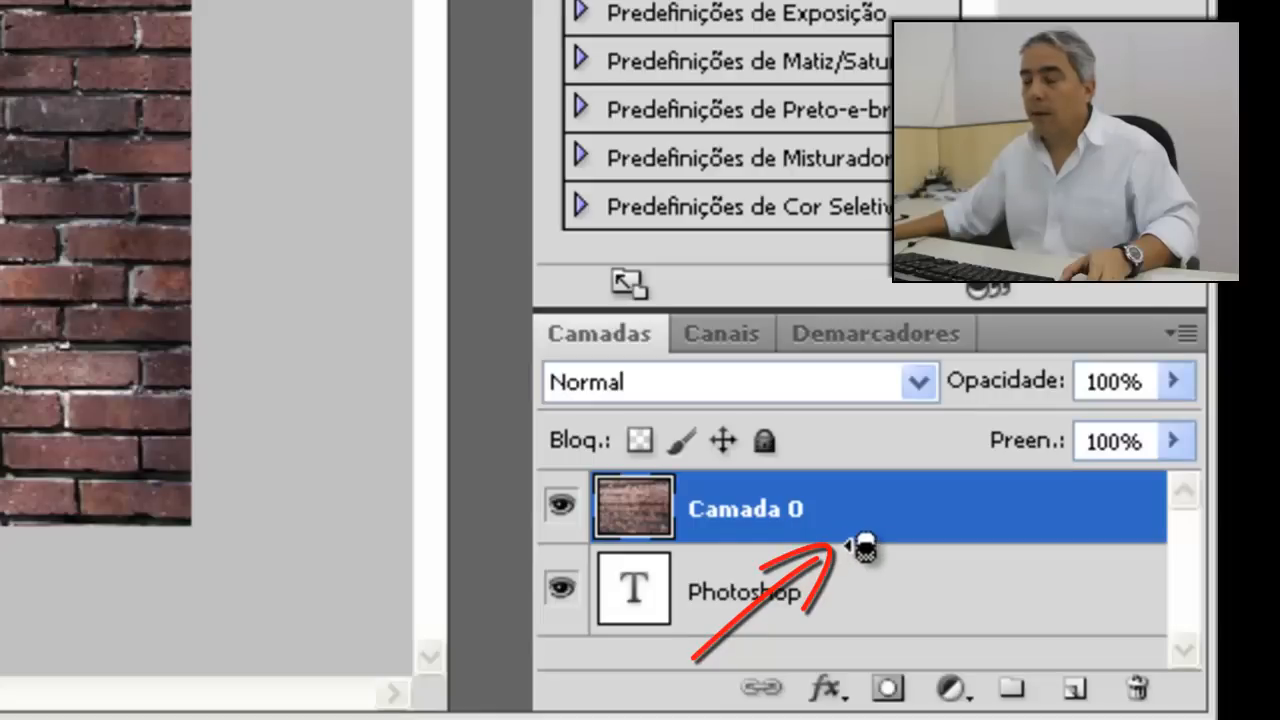
alt+click(857, 546)
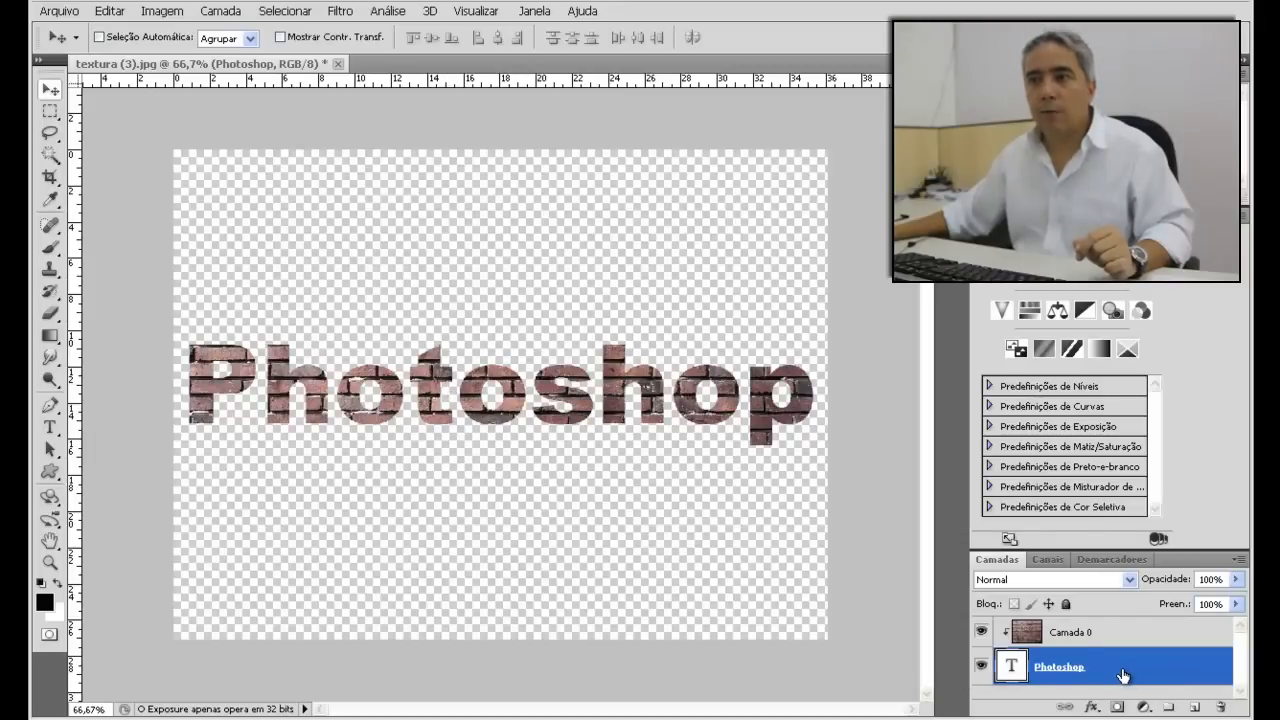
- Move the Photoshop text slightly down, and shift the clipped Camada 0 brick texture to the left within the letters
drag(493, 476, 515, 530)
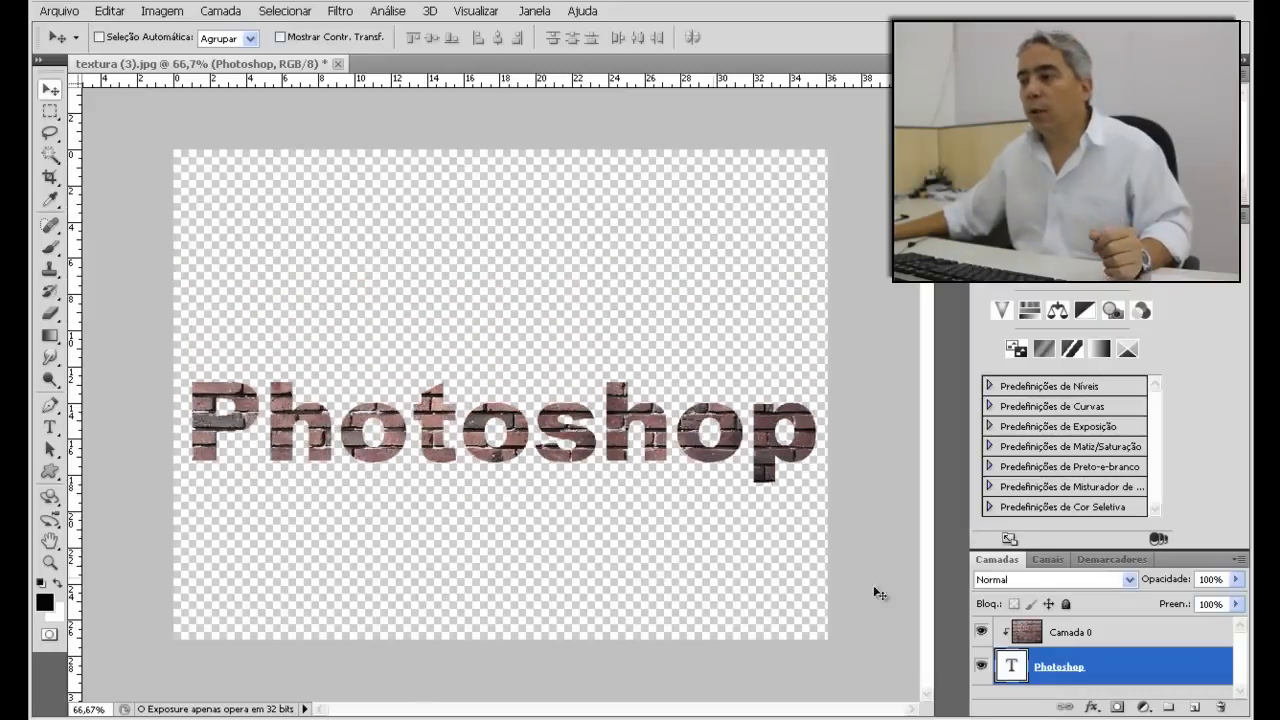
click(1072, 636)
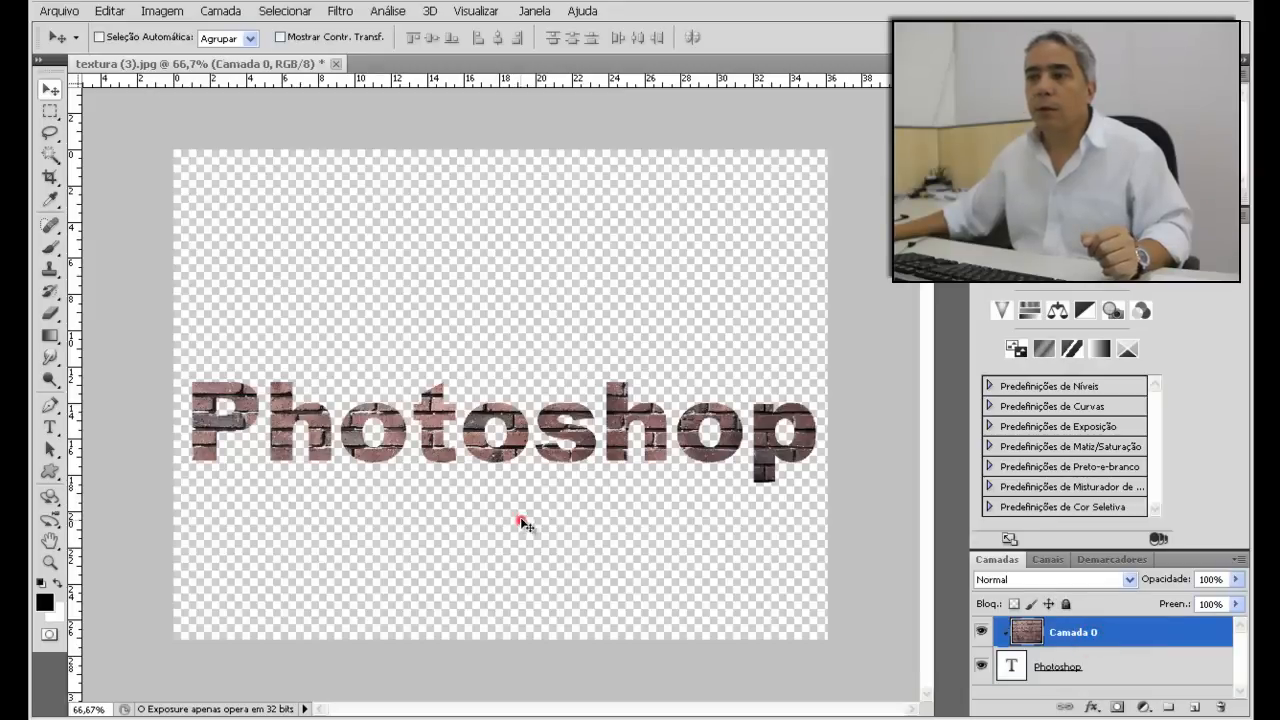
mouse_move(520, 520)
mouse_down()
mouse_move(517, 476)
mouse_move(543, 531)
mouse_up()
drag(505, 531, 474, 486)
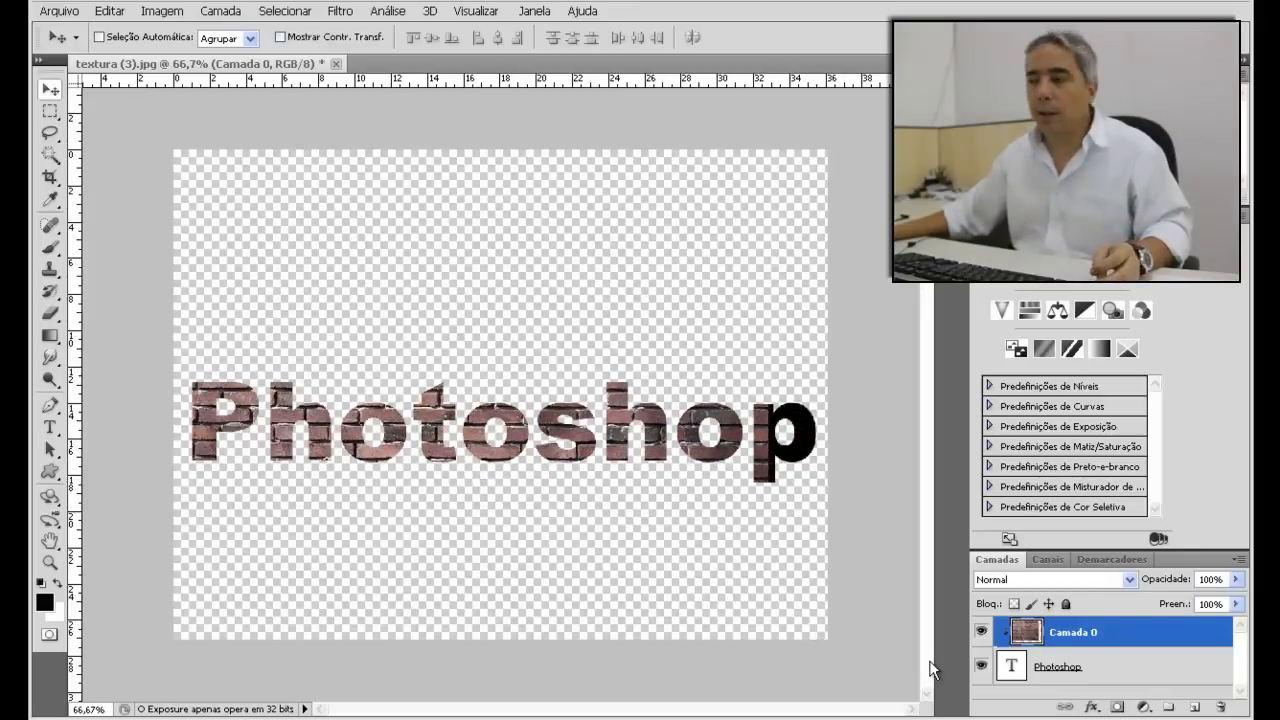
- Select the Camada 0 and Photoshop layers together and move them slightly upward as one
shift+click(1100, 670)
drag(530, 512, 504, 463)
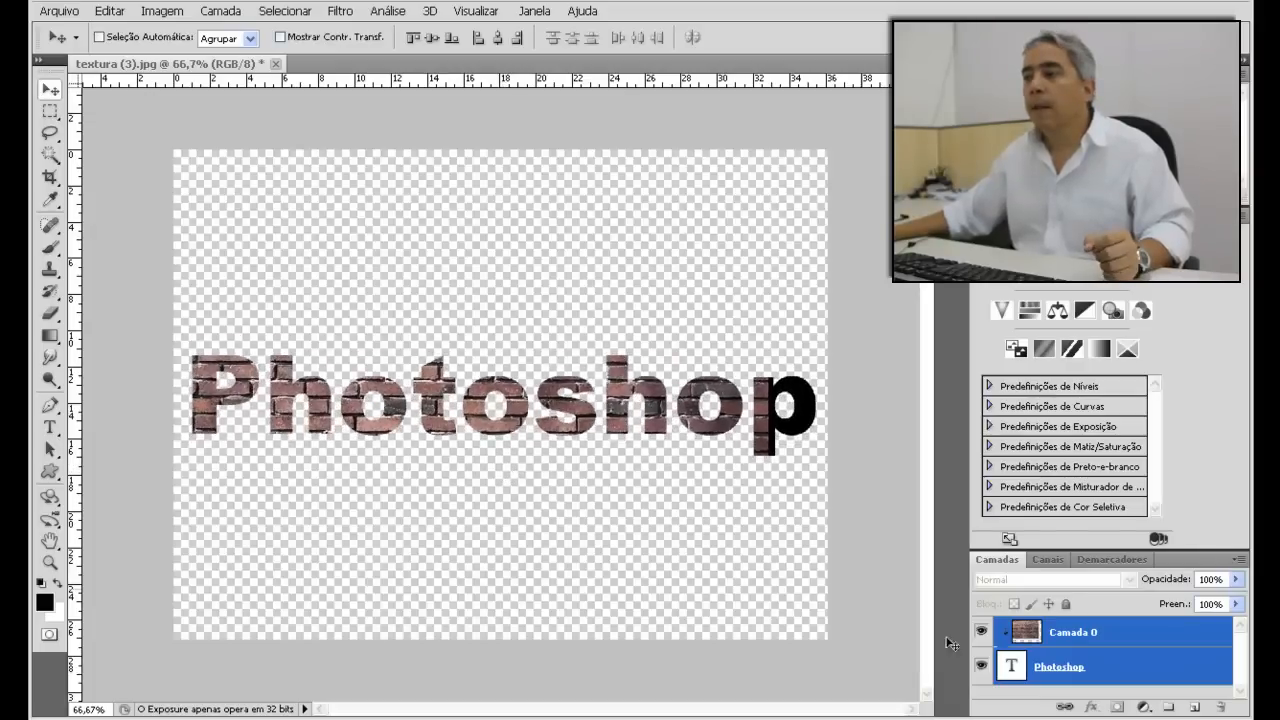
- Change the font of the Photoshop text to AvantGarde Bk BT and keep the text layer active
click(1010, 675)
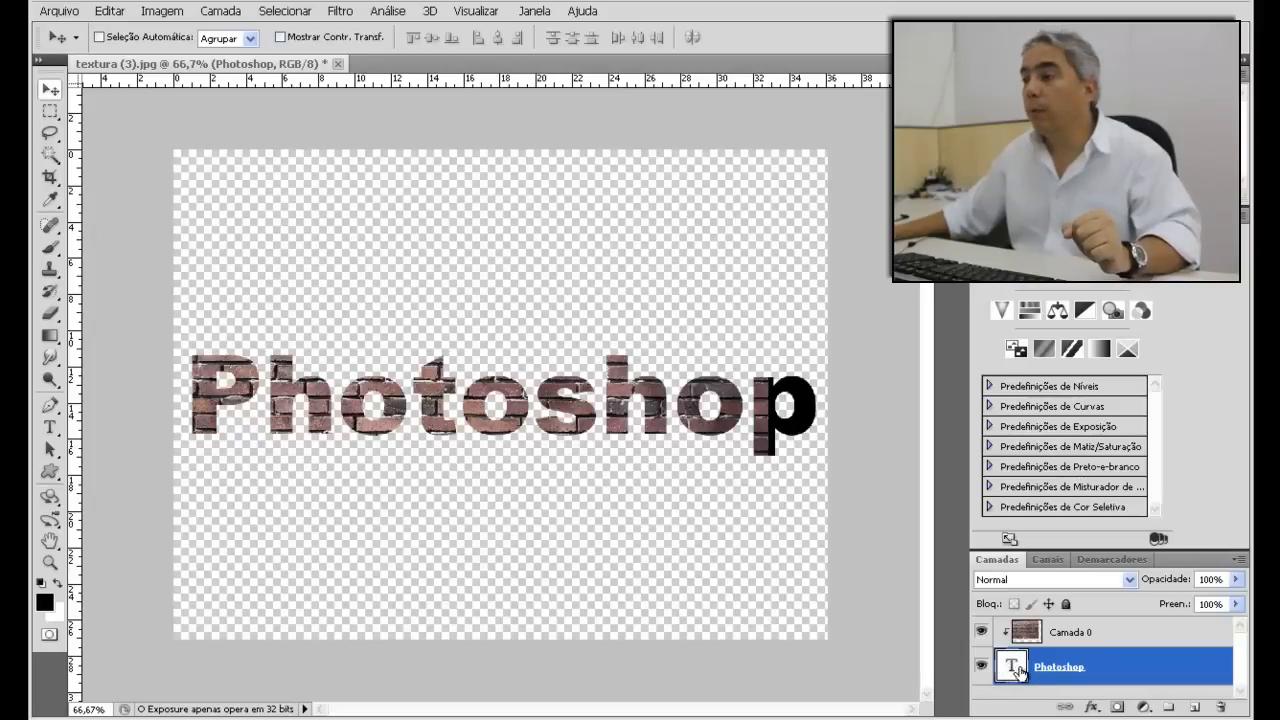
double_click(1012, 668)
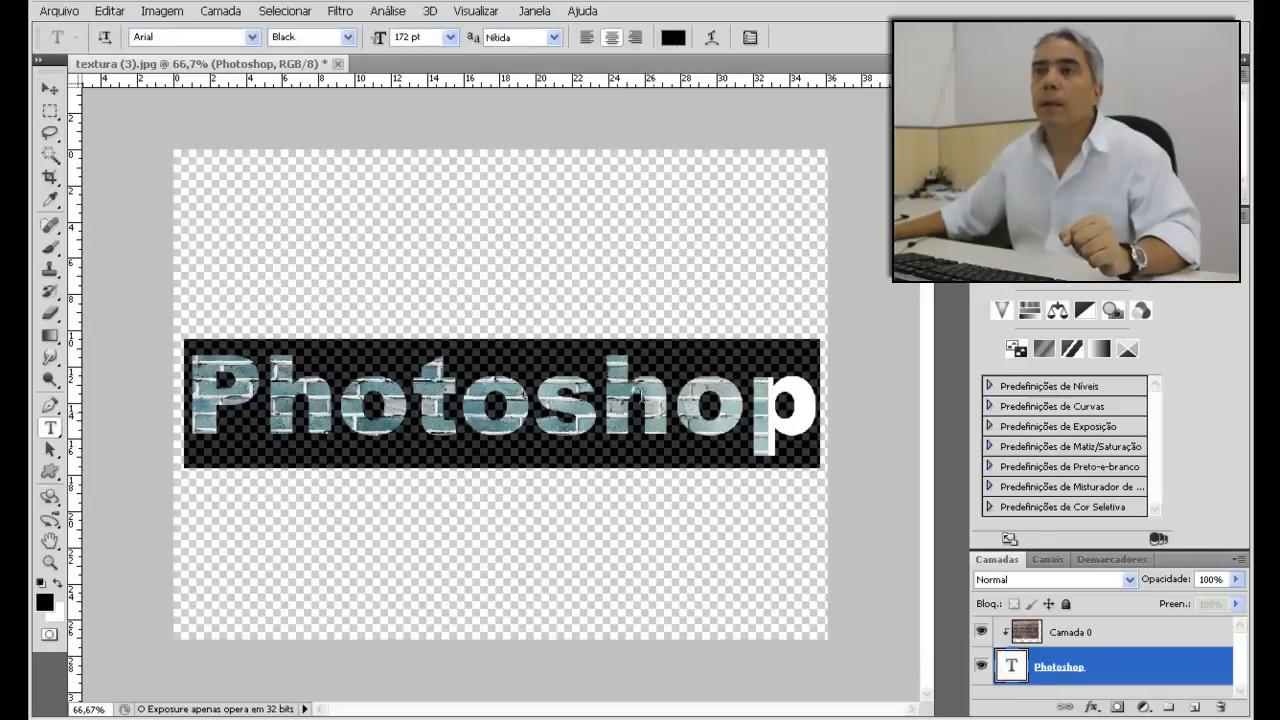
click(252, 37)
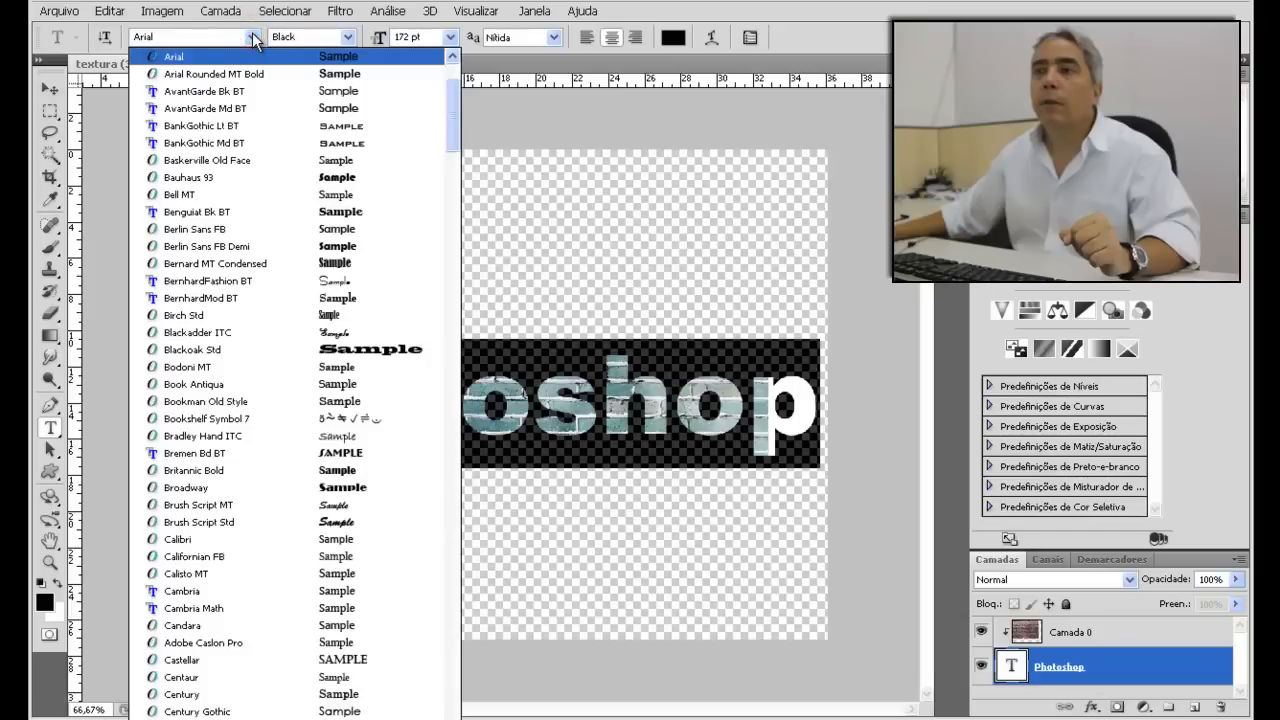
click(240, 90)
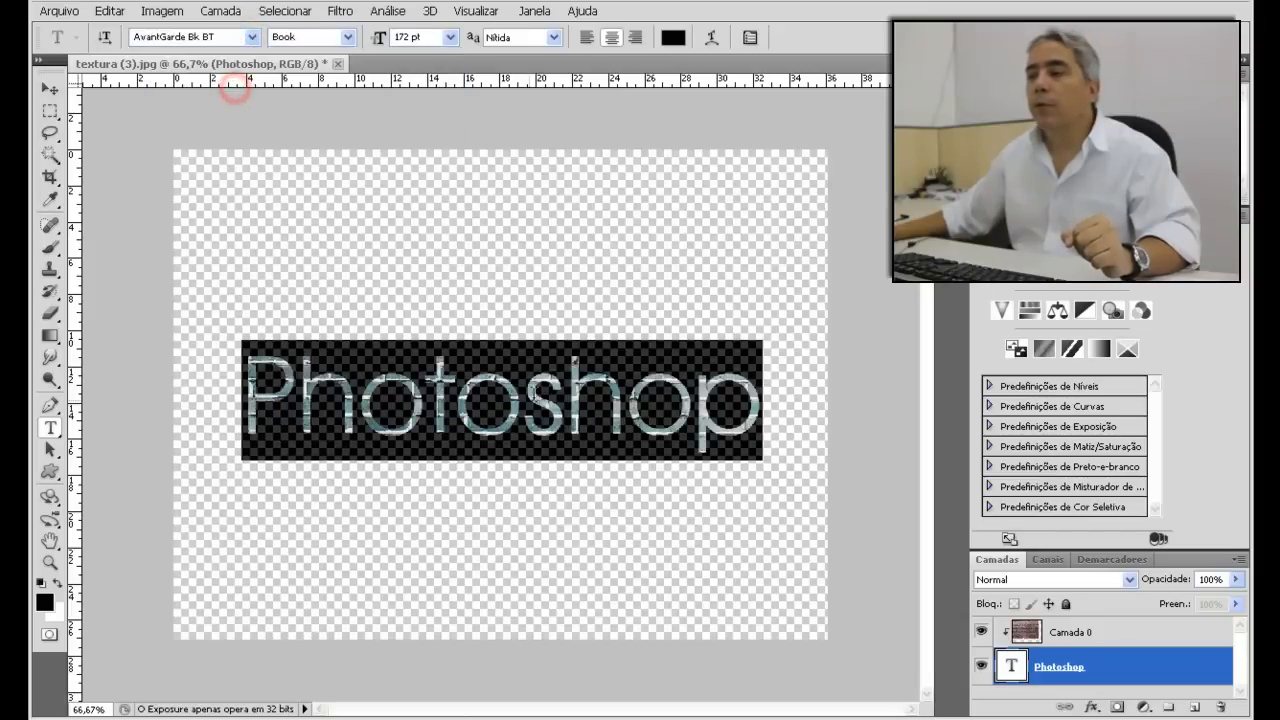
click(1121, 635)
click(1118, 667)
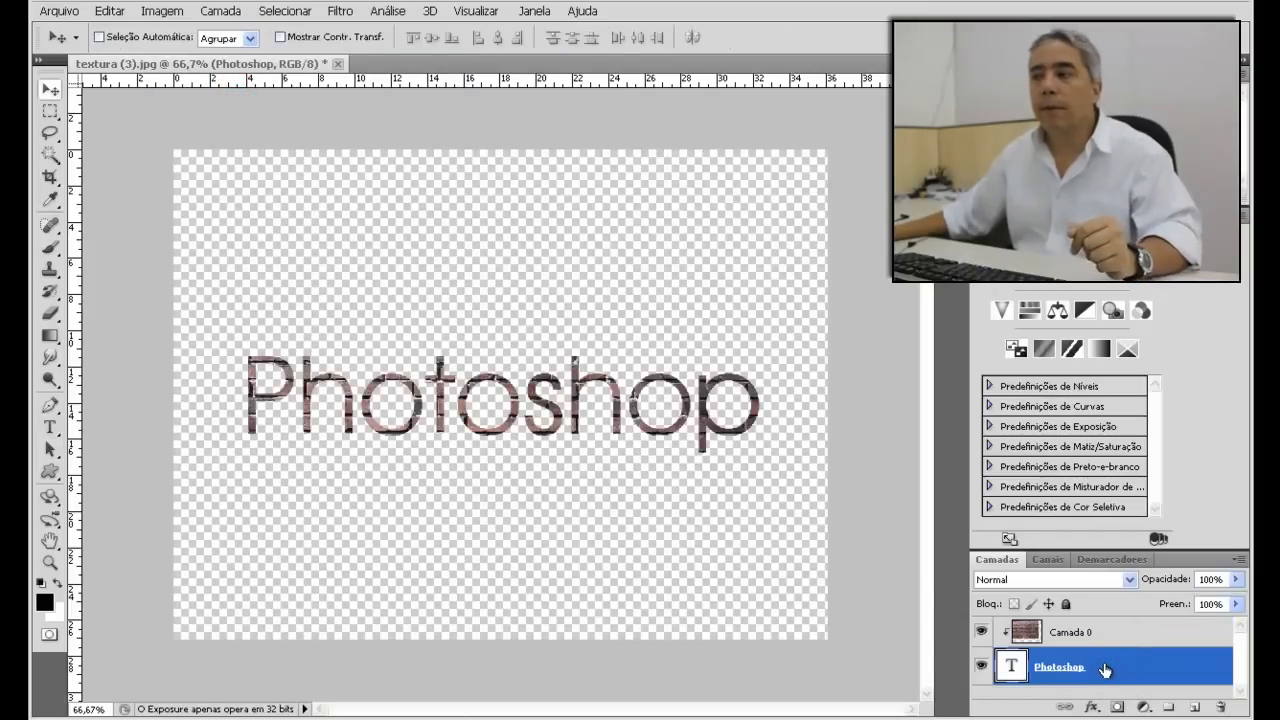